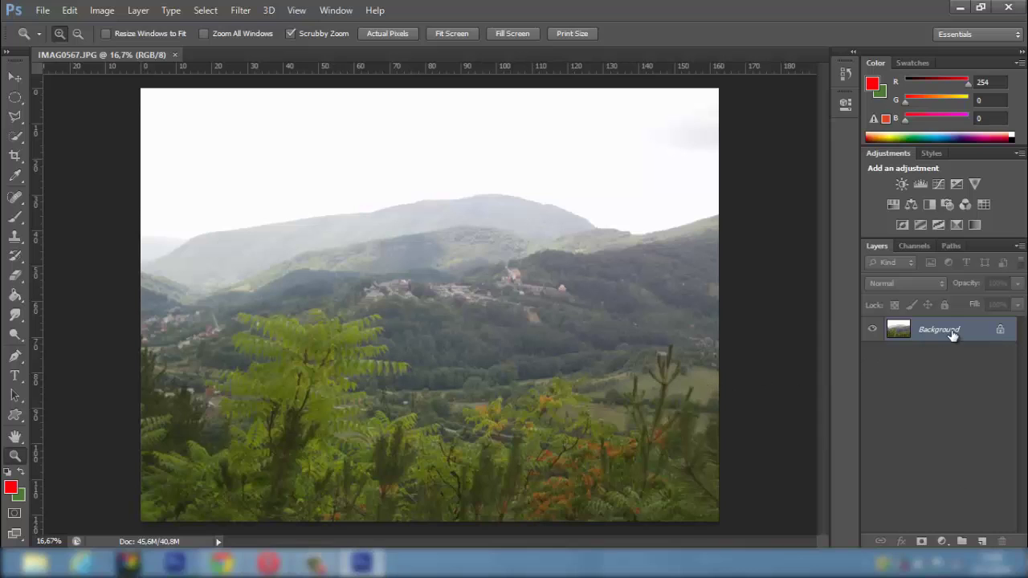
Convert the locked background into a normal layer and add a Brightness/Contrast adjustment with brightness -15 and increased contrast.
left_click_drag(1001, 331, 1002, 540)
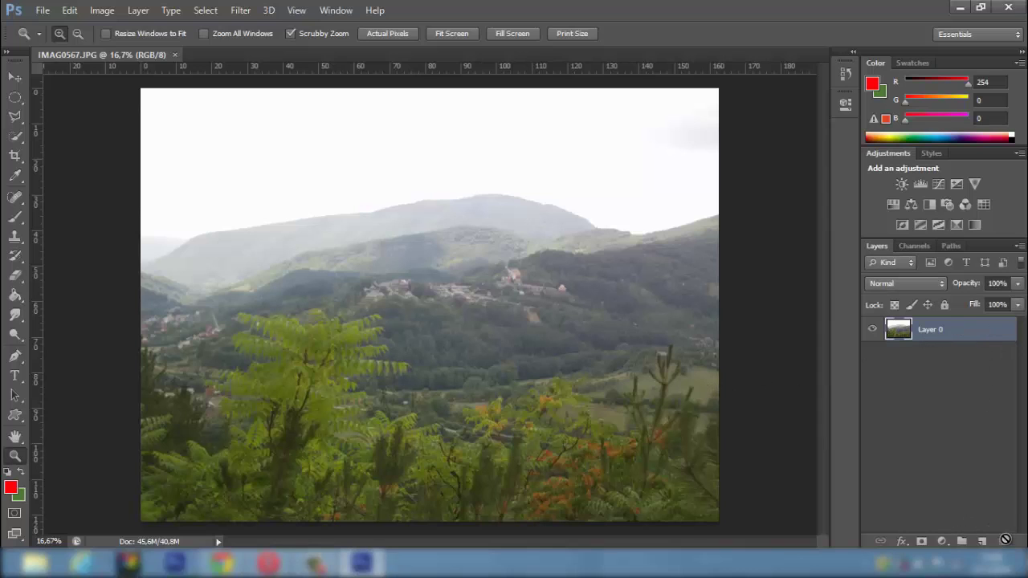
left_click(901, 184)
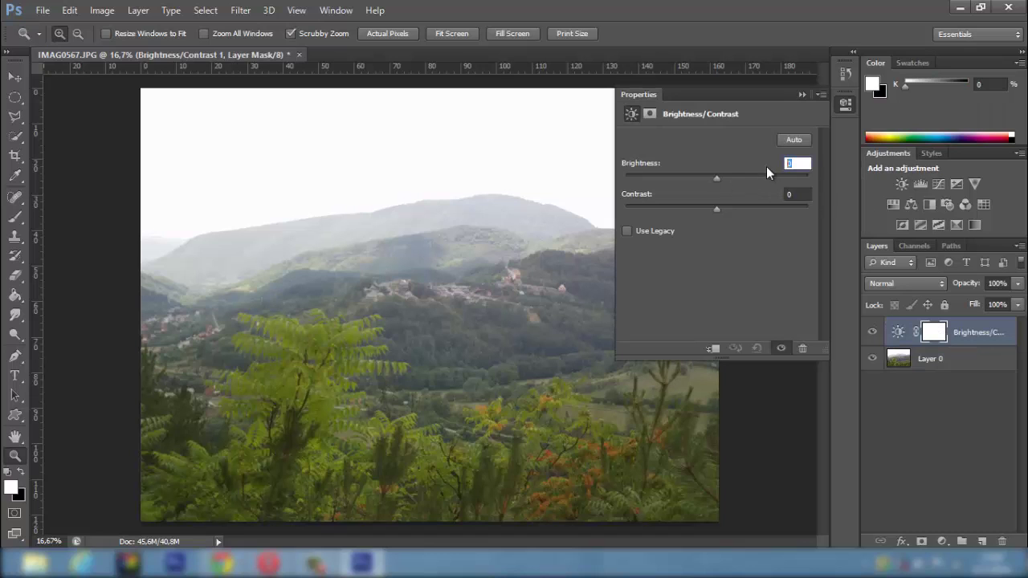
type("-")
left_click_drag(718, 176, 748, 215)
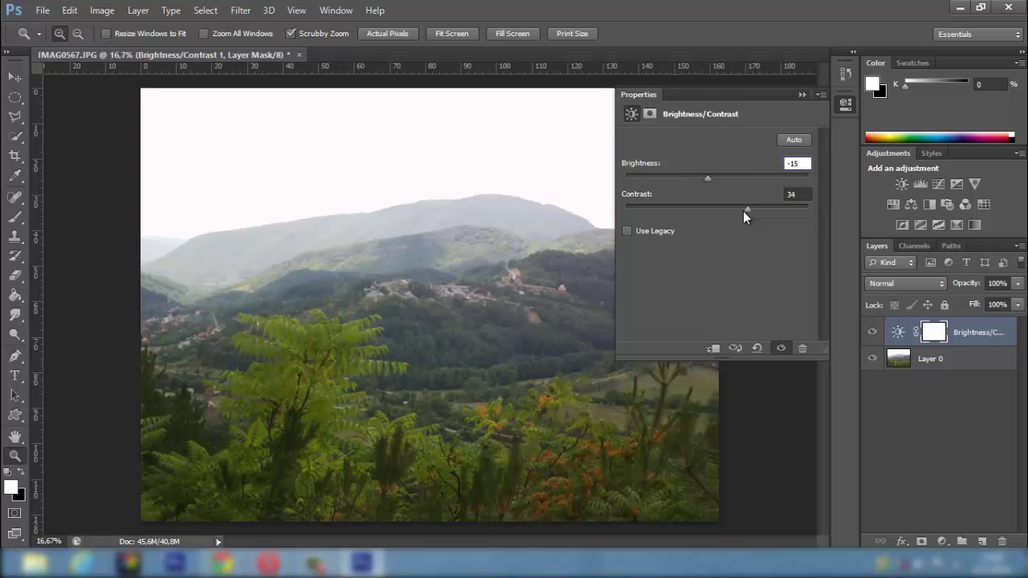
left_click_drag(731, 216, 737, 215)
left_click(801, 94)
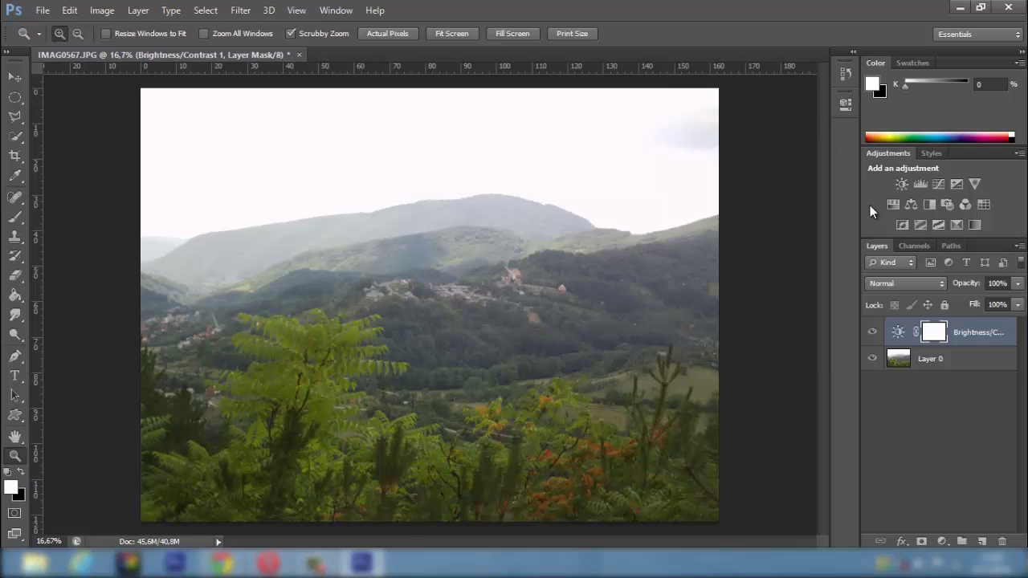
Add a Curves adjustment layer and bend the RGB curve into a gentle S-shape with one highlight and one shadow point.
left_click(938, 184)
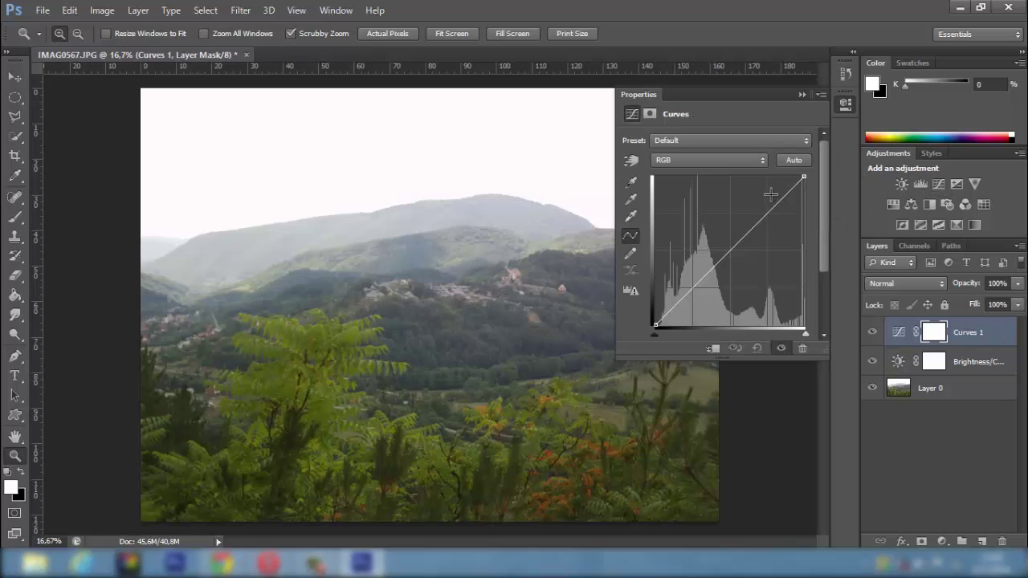
left_click_drag(765, 211, 767, 198)
mouse_move(708, 259)
left_mouse_down()
mouse_move(709, 285)
mouse_move(707, 270)
left_mouse_up()
left_click_drag(767, 198, 770, 203)
mouse_move(707, 269)
left_mouse_down()
mouse_move(709, 294)
mouse_move(711, 274)
left_mouse_up()
mouse_move(770, 204)
left_mouse_down()
mouse_move(756, 201)
mouse_move(764, 213)
mouse_move(736, 209)
mouse_move(761, 211)
left_mouse_up()
Reduce the Curves layer's opacity to 61%.
left_click(1018, 283)
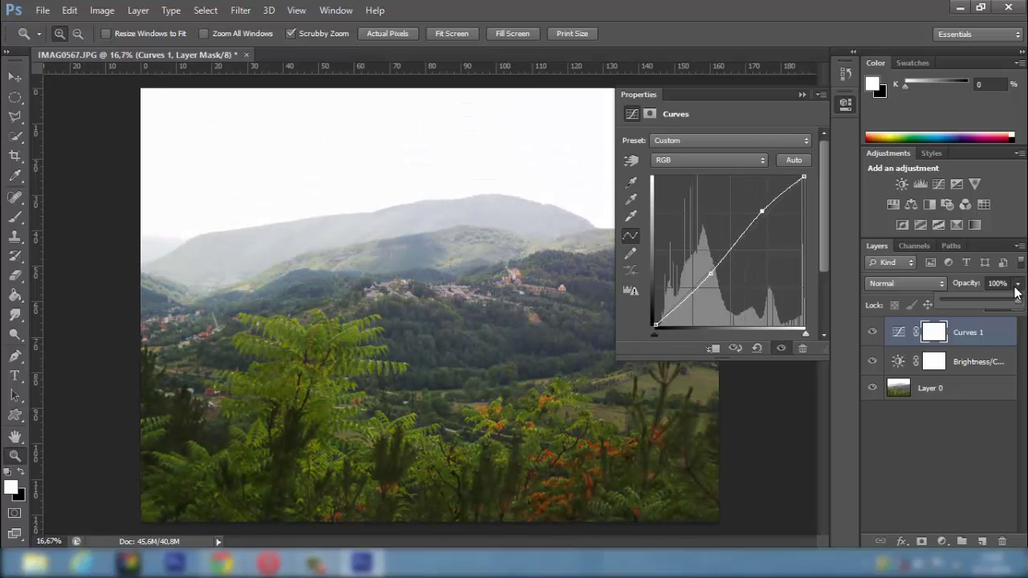
left_click_drag(1019, 300, 982, 303)
left_click(803, 94)
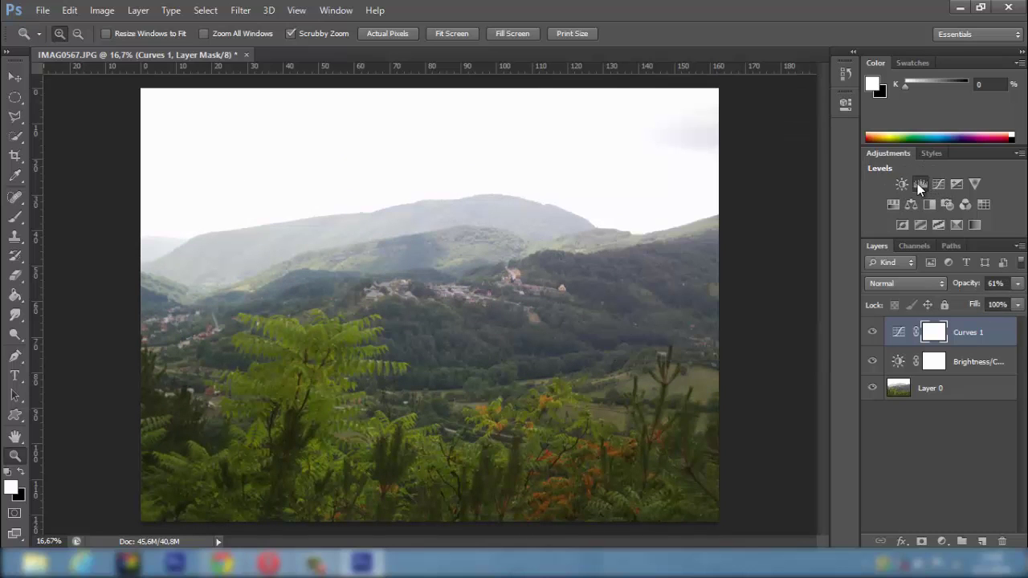
Add a Levels adjustment layer with output levels 0 to 224 and the midtone input at 0.97.
left_click(919, 184)
left_click_drag(650, 294, 647, 293)
left_click_drag(810, 294, 788, 295)
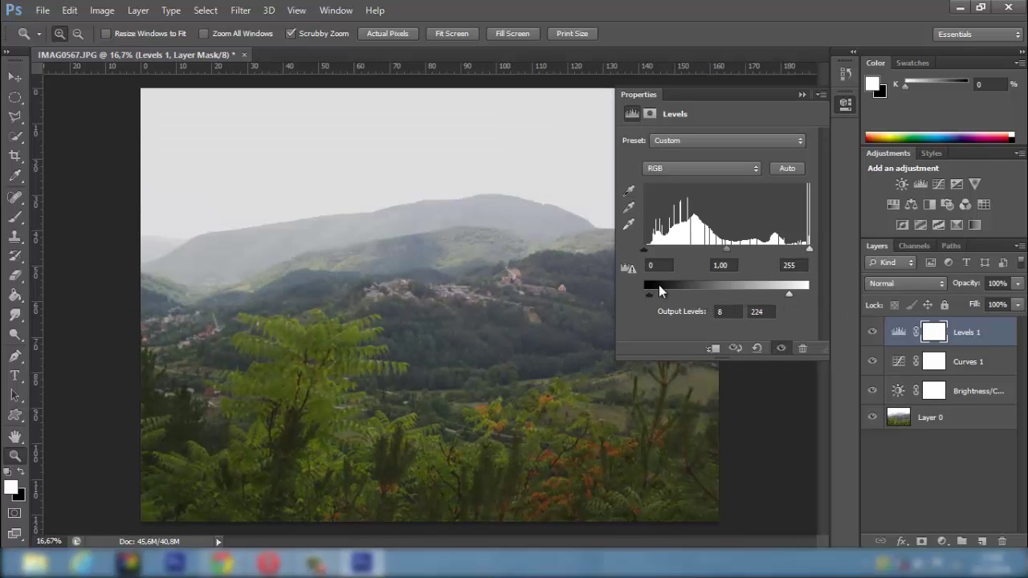
left_click_drag(644, 293, 641, 294)
mouse_move(727, 250)
left_mouse_down()
mouse_move(703, 254)
mouse_move(727, 250)
left_mouse_up()
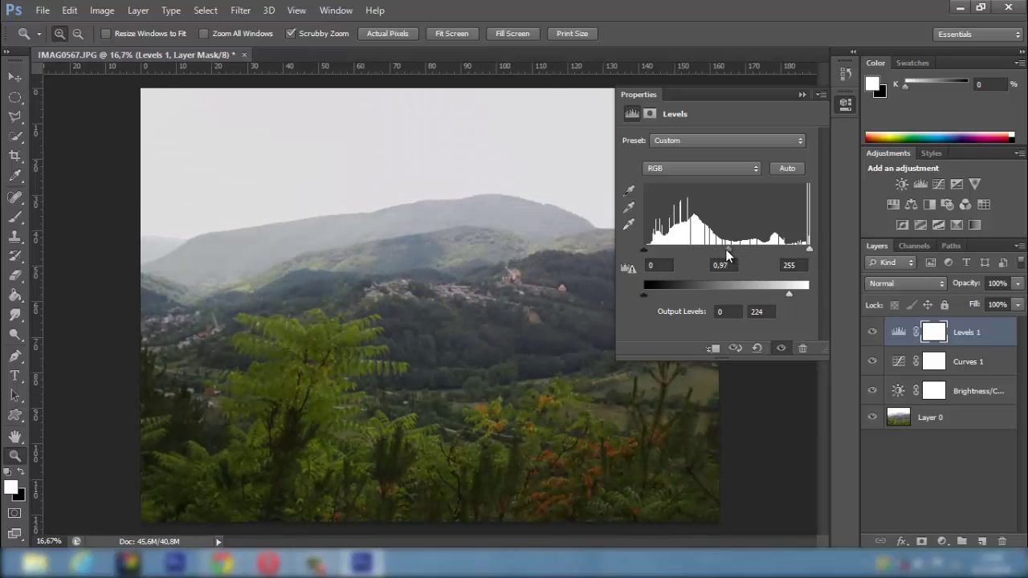
Reduce the Levels layer's opacity to 27%.
left_click(801, 95)
left_click(1018, 283)
left_click_drag(1015, 301, 961, 298)
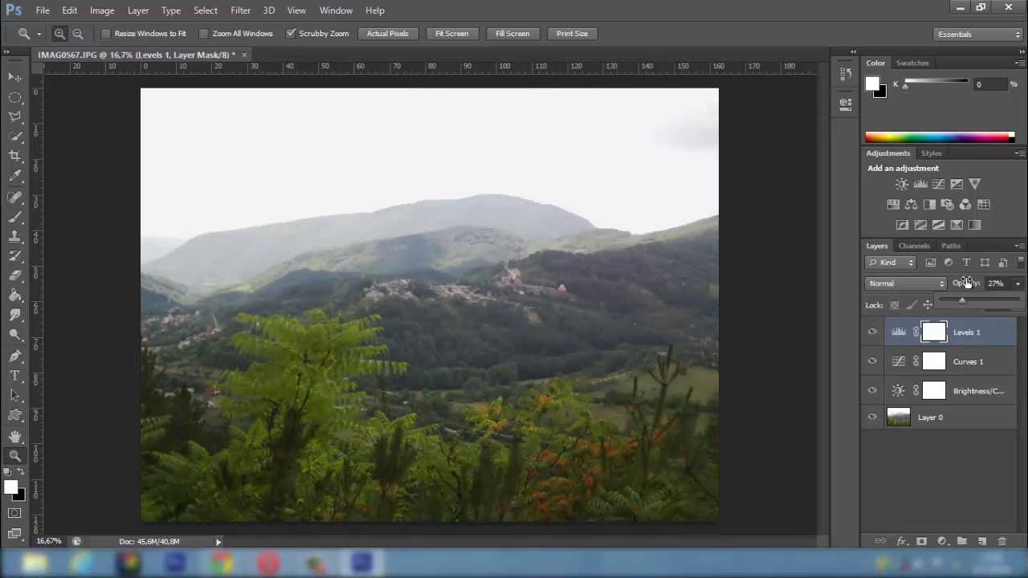
left_click(944, 199)
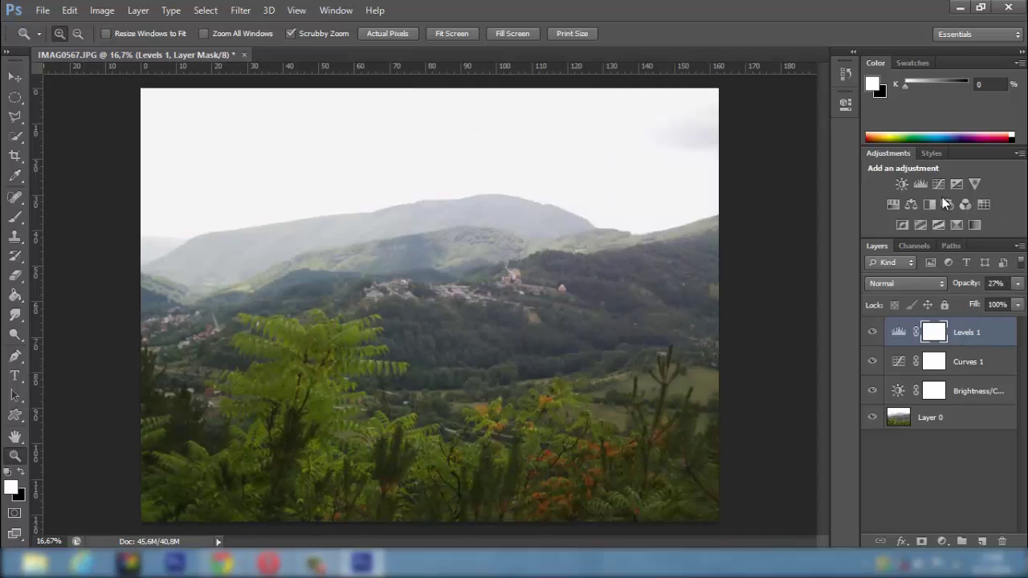
Add a Hue/Saturation adjustment layer with saturation +20 and set its opacity to 35%.
left_click(892, 205)
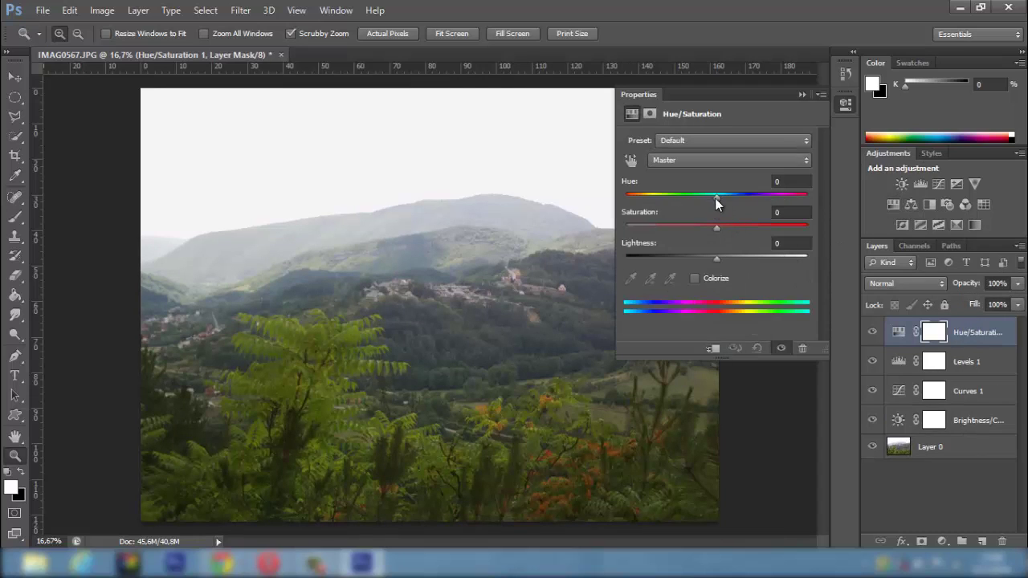
left_click_drag(717, 229, 717, 259)
left_click(1019, 303)
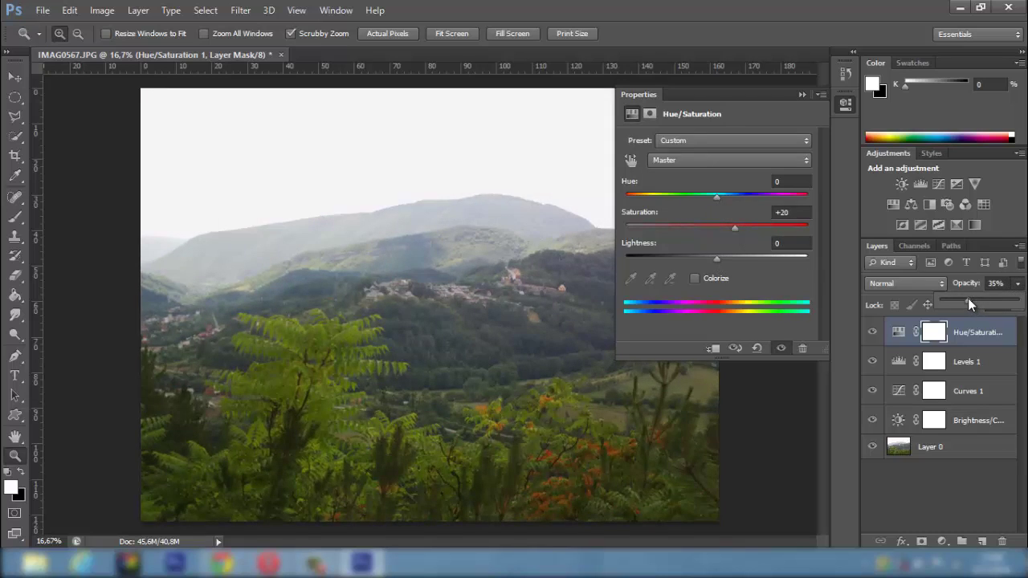
left_click(845, 102)
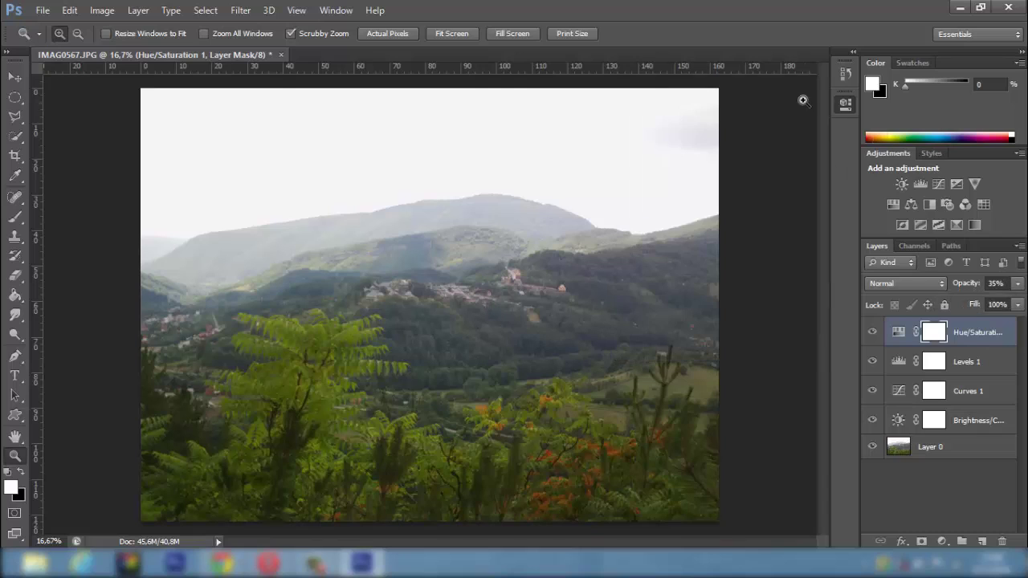
Add an Exposure adjustment layer with exposure +0.22 and offset +0.0041, and set its opacity to 33%.
left_click(958, 185)
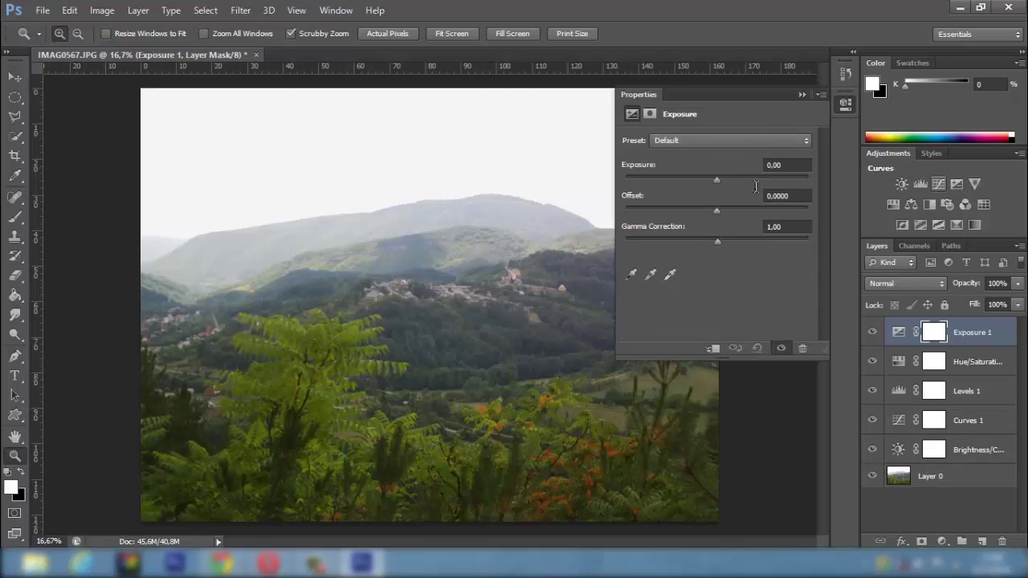
left_click_drag(717, 179, 717, 209)
left_click_drag(1018, 283, 968, 304)
left_click(800, 95)
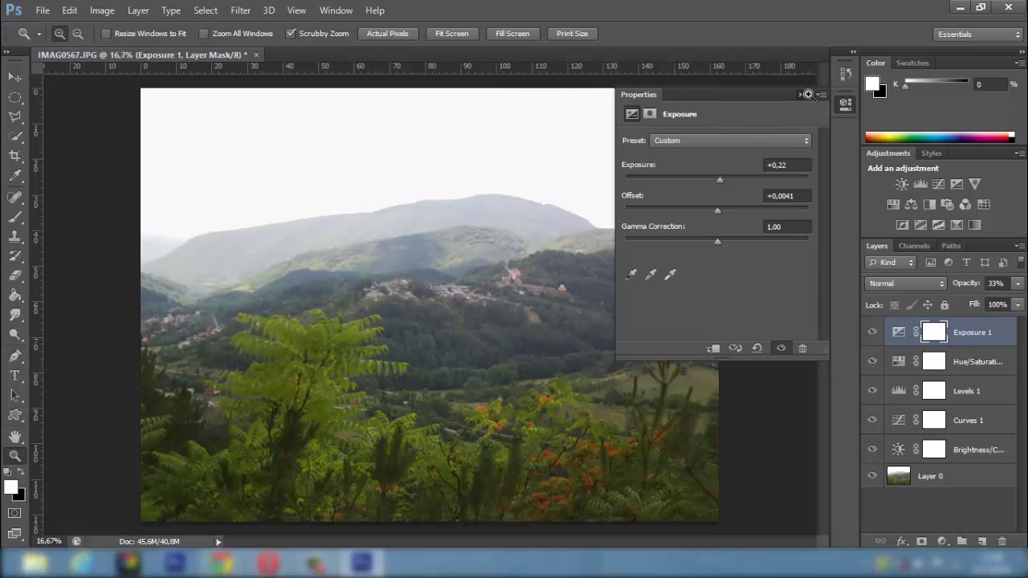
Group the five adjustment layers and toggle the group's visibility to compare before and after.
left_click(961, 444, "shift")
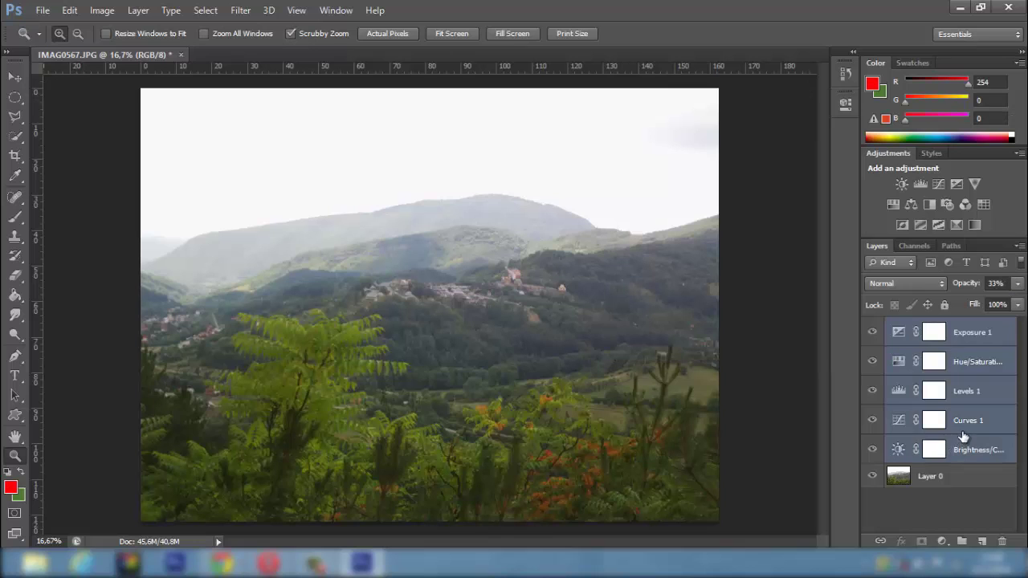
key("ctrl+g")
left_click(872, 326)
left_click(873, 326)
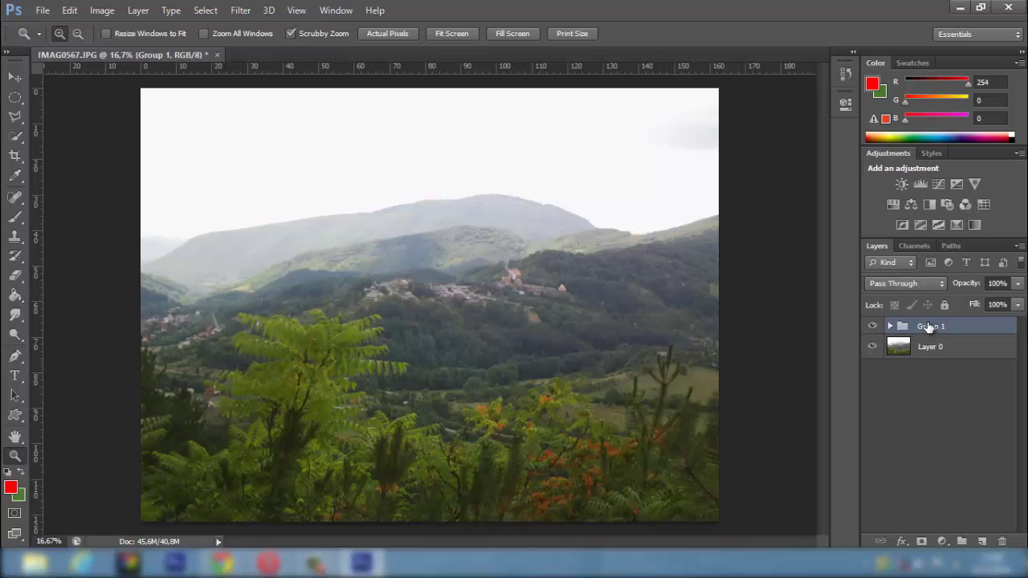
Add a Color Balance adjustment layer, shift the midtones, and set the shadows to -9 cyan/red, +1 magenta/green and -8 yellow/blue.
left_click(910, 205)
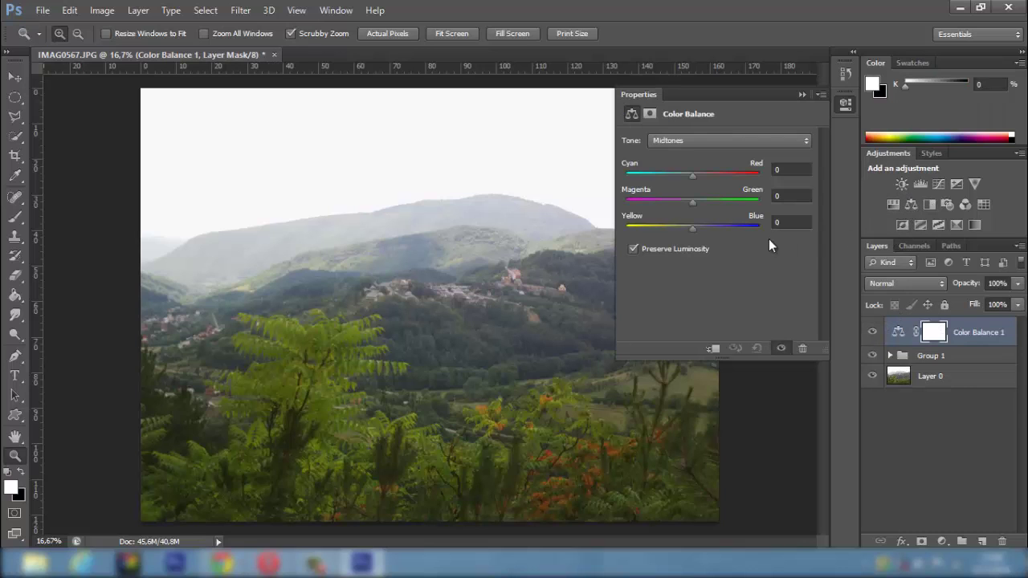
left_click_drag(678, 174, 708, 233)
left_click(750, 140)
left_click(730, 153)
left_click_drag(675, 176, 691, 233)
Reduce the Color Balance layer's opacity to 63%.
left_click(1018, 283)
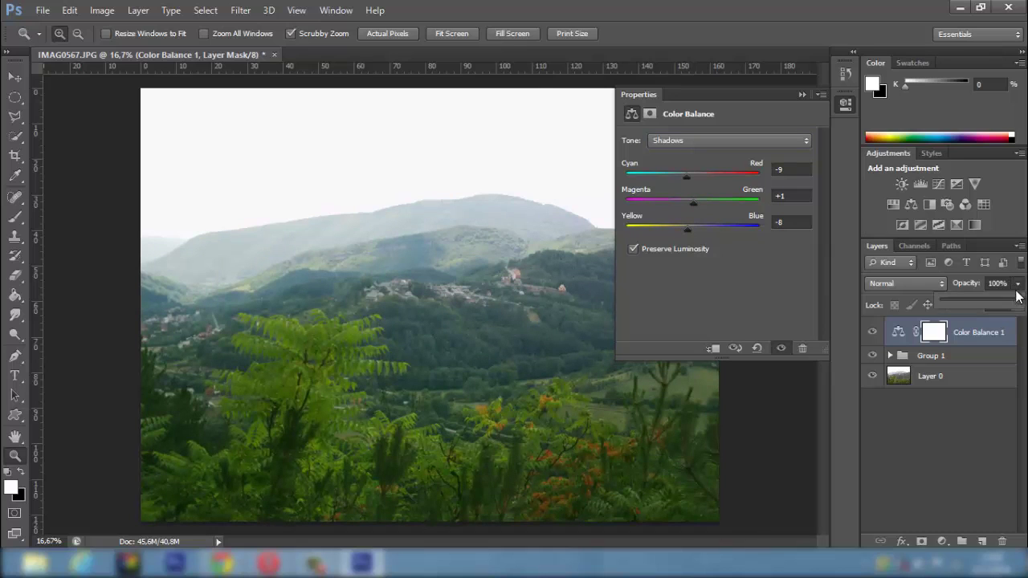
left_click_drag(1018, 300, 990, 304)
left_click(801, 95)
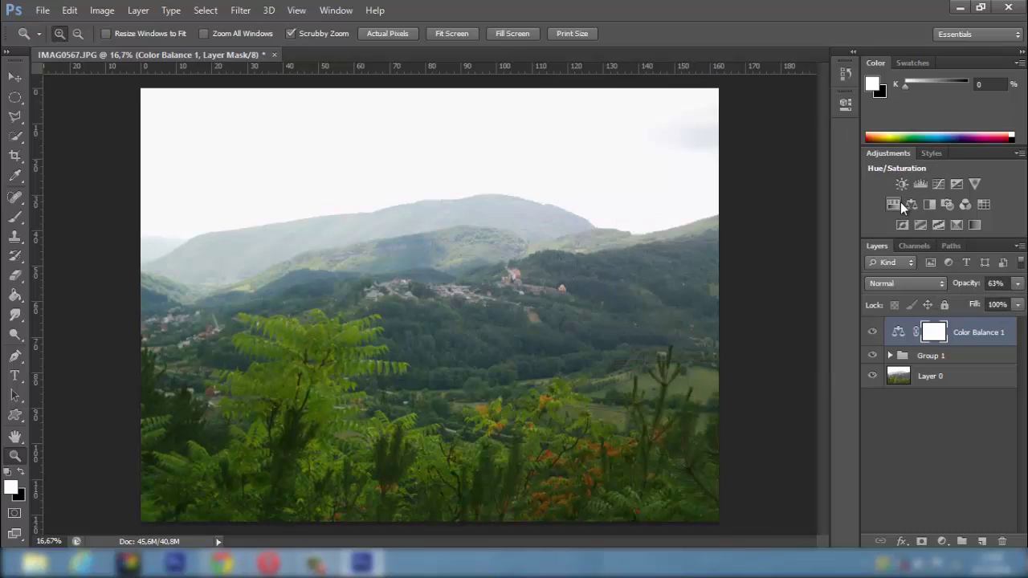
Add a Warming Filter (85) Photo Filter layer in Soft Light mode with 40% opacity and 38% density.
left_click(948, 204)
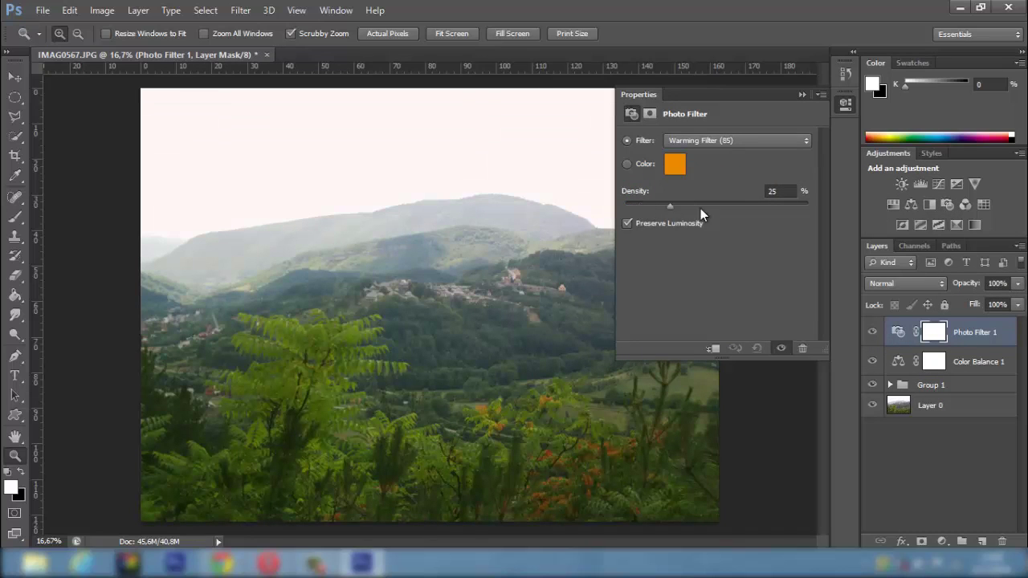
left_click_drag(734, 208, 726, 207)
left_click(904, 283)
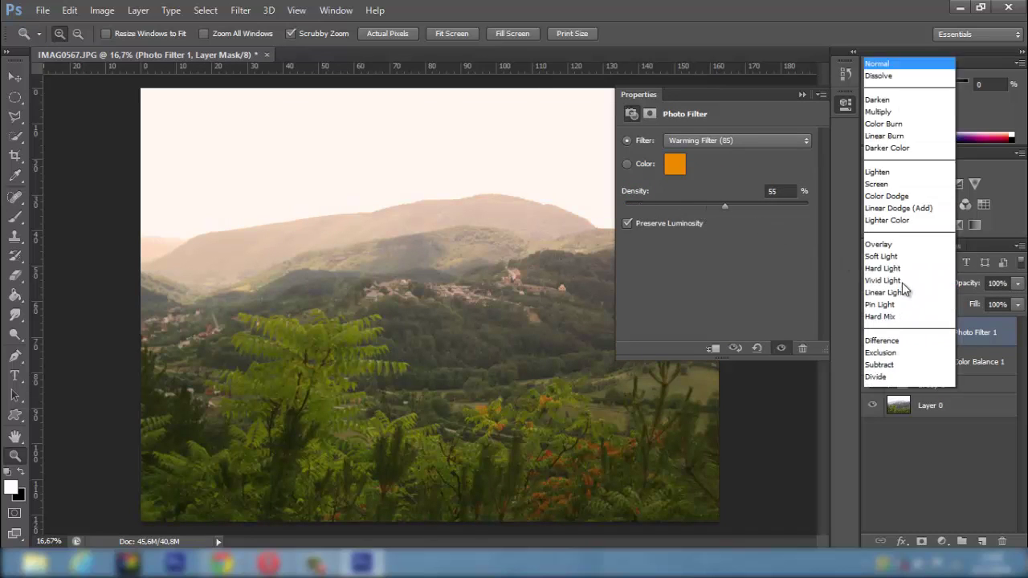
left_click(890, 200)
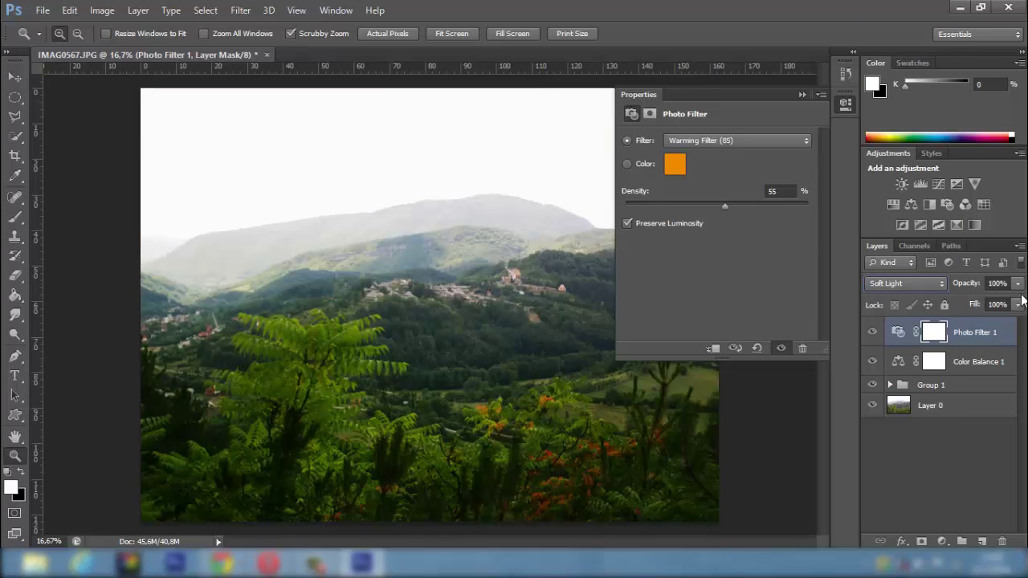
left_click(1017, 283)
left_click_drag(1019, 301, 972, 301)
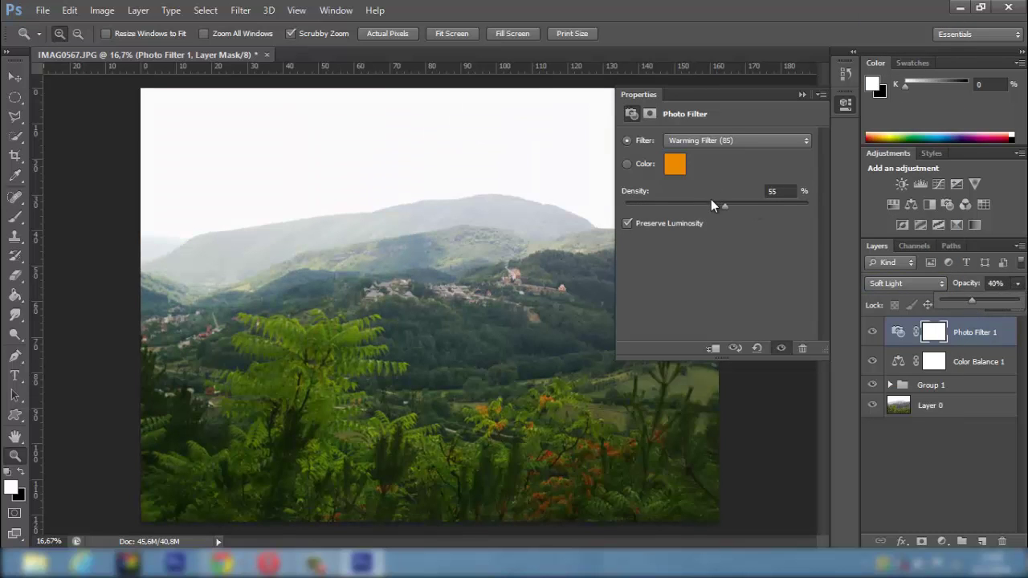
left_click_drag(711, 205, 690, 205)
Change the photo filter's colour to bright blue 00baff and lower the layer's opacity to 25%.
left_click(675, 164)
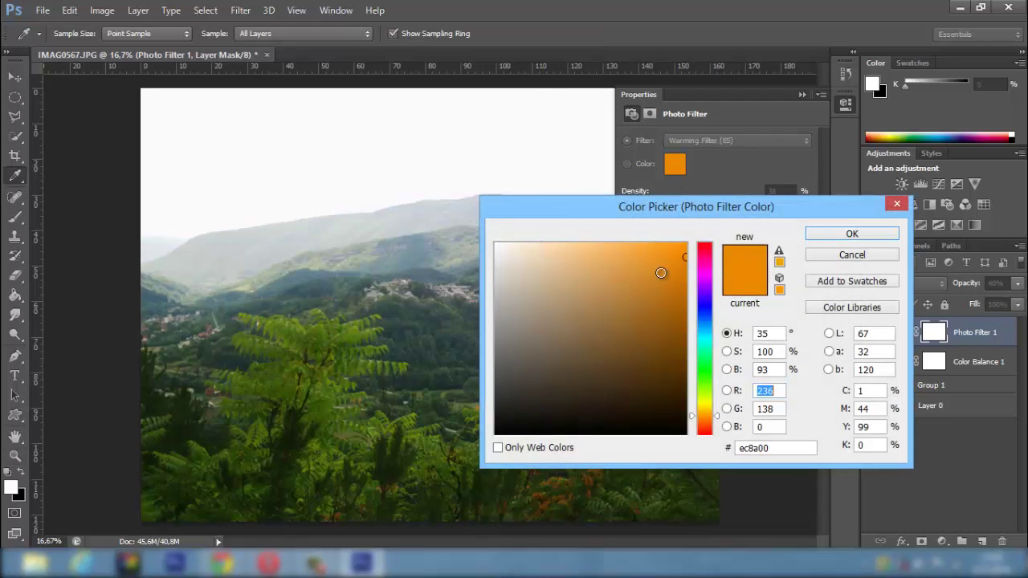
left_click(704, 329)
left_click(778, 252)
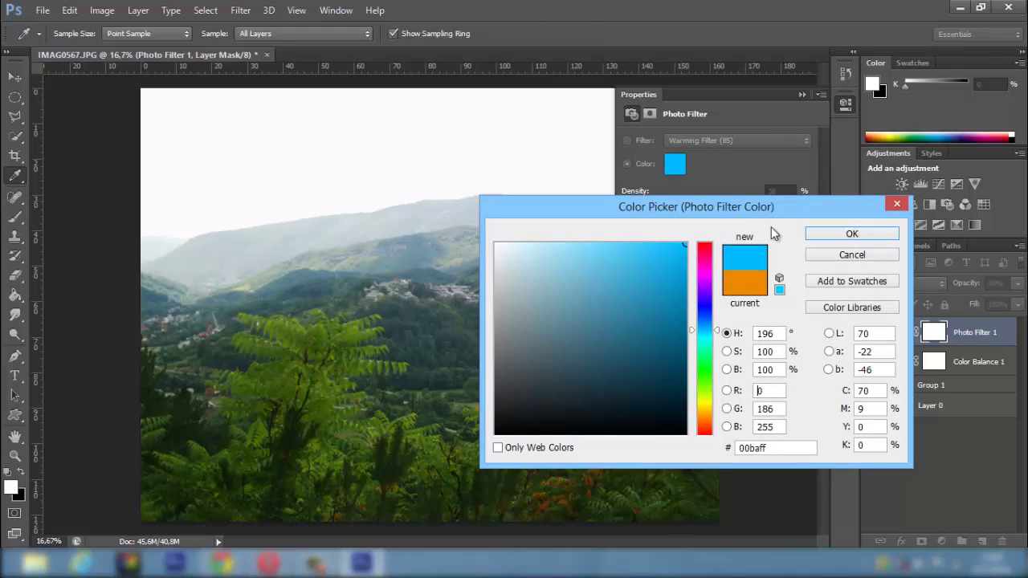
left_click(851, 233)
left_click(1018, 283)
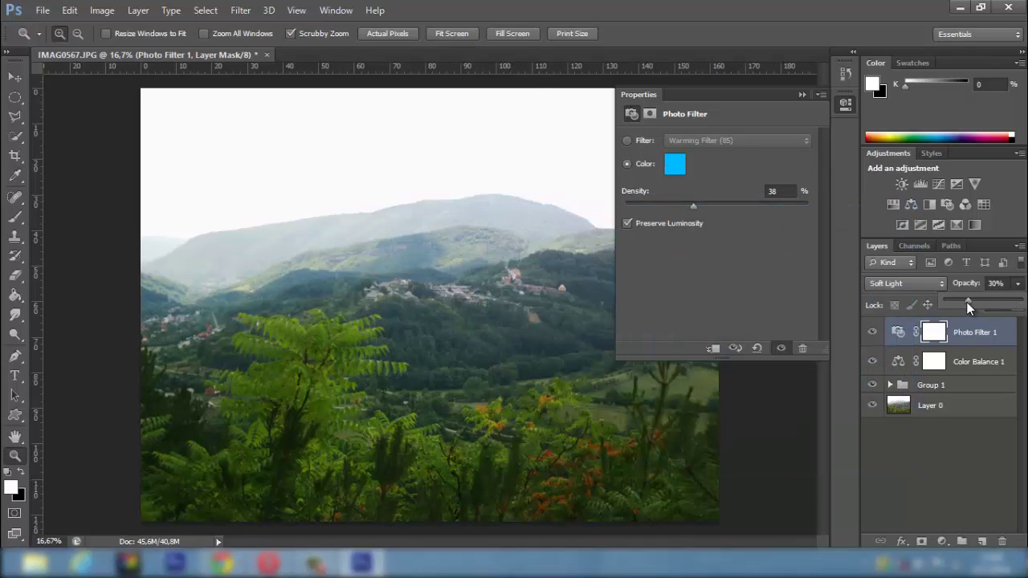
left_click(802, 95)
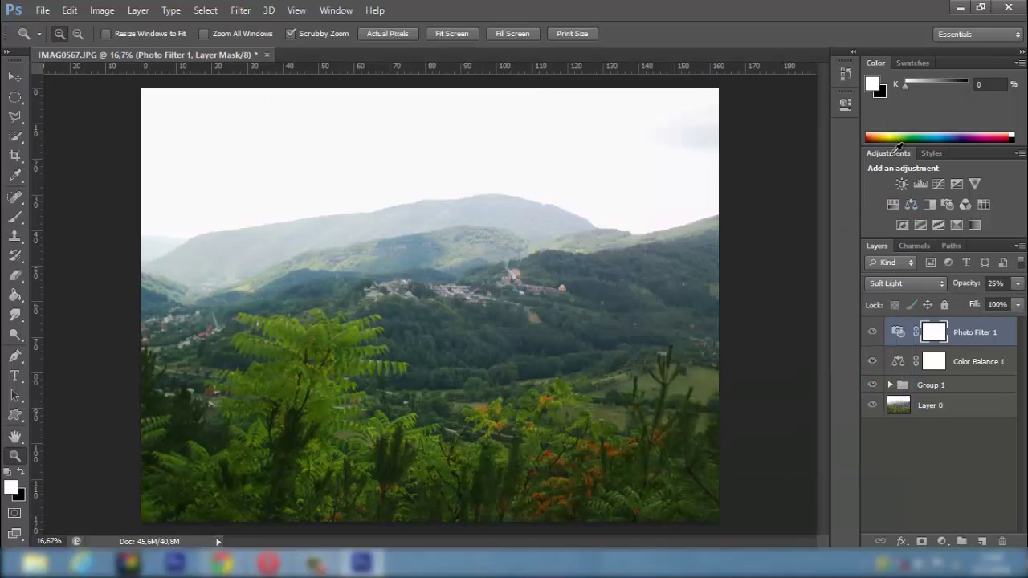
Add a Gradient Map adjustment layer and load the black-to-white preset for editing.
left_click(975, 225)
left_click(671, 144)
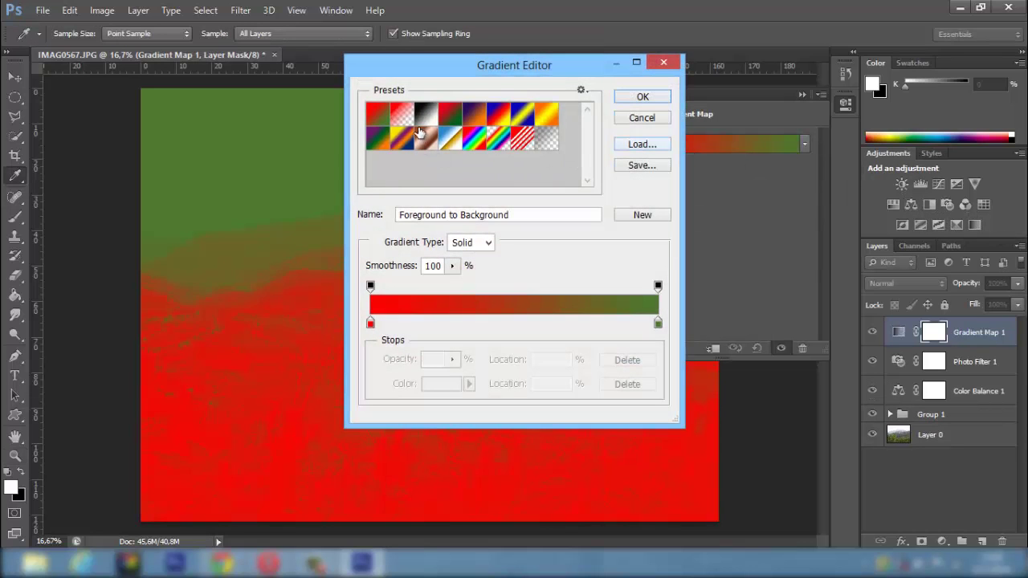
left_click(428, 117)
Recolour the gradient's black stop to brown 835212.
left_click(371, 323)
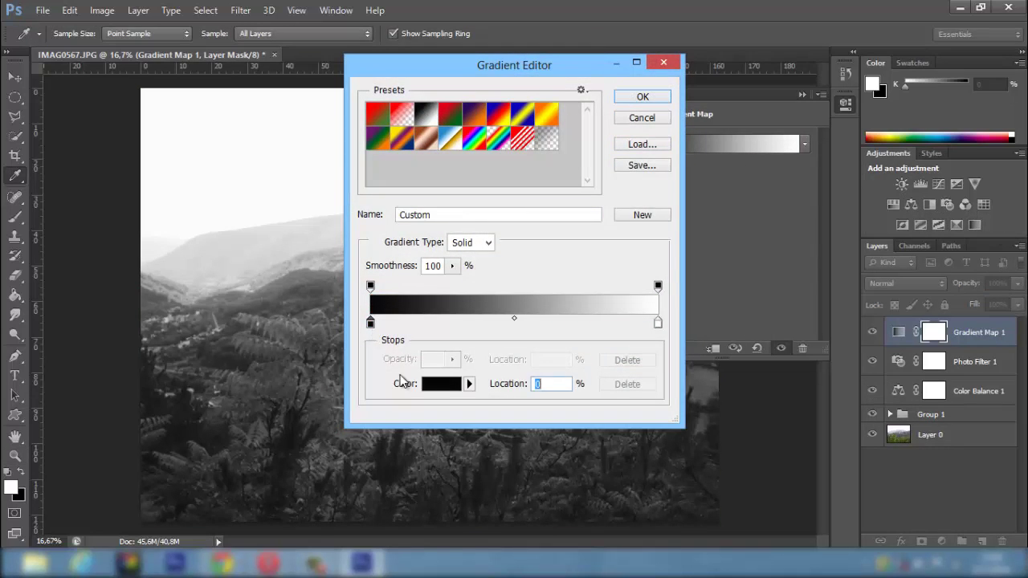
left_click(449, 387)
left_click_drag(714, 394, 711, 423)
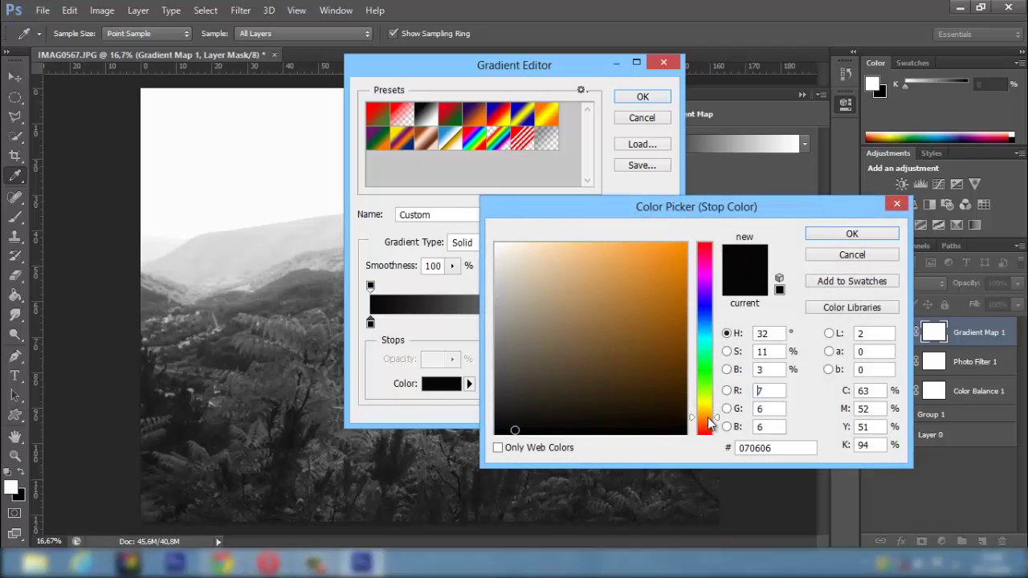
mouse_move(666, 287)
left_mouse_down()
mouse_move(683, 314)
mouse_move(661, 336)
left_mouse_up()
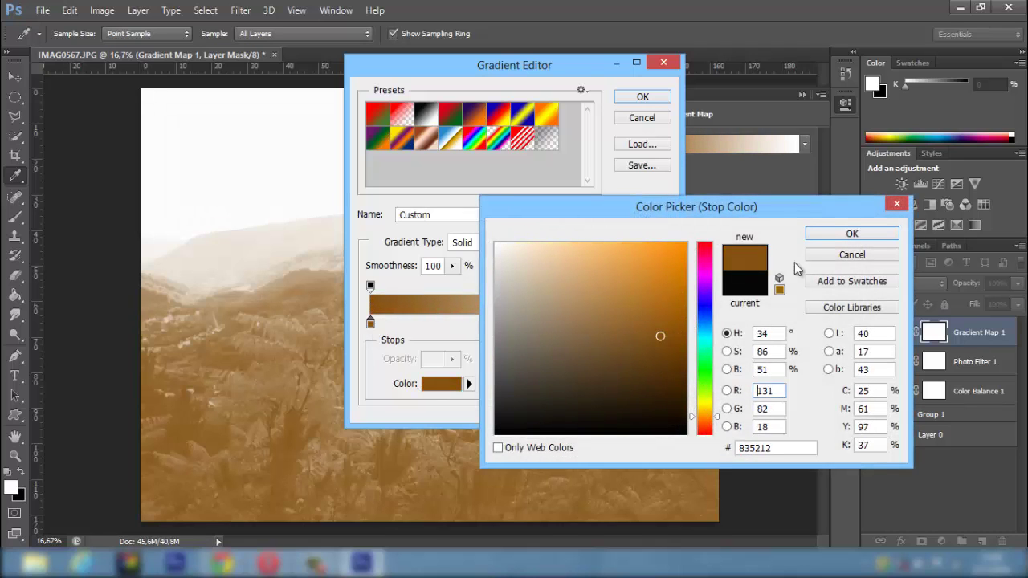
left_click(852, 234)
Recolour the gradient's white stop to green 178560 and accept the edited gradient.
left_click(657, 323)
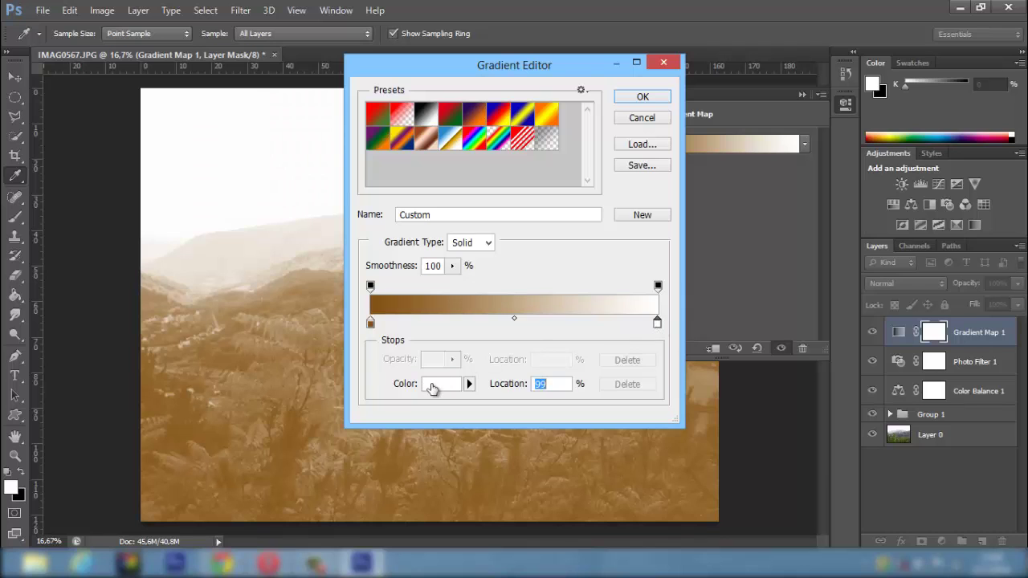
left_click(431, 389)
mouse_move(711, 411)
left_mouse_down()
mouse_move(711, 376)
mouse_move(703, 408)
mouse_move(705, 361)
left_mouse_up()
mouse_move(654, 348)
left_mouse_down()
mouse_move(712, 377)
mouse_move(710, 356)
mouse_move(652, 335)
left_mouse_up()
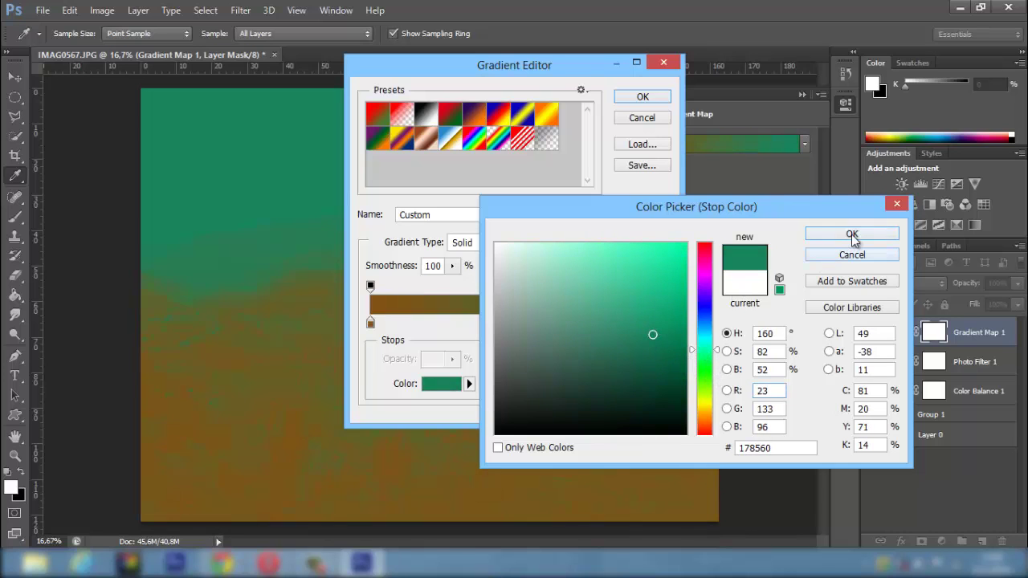
left_click(851, 235)
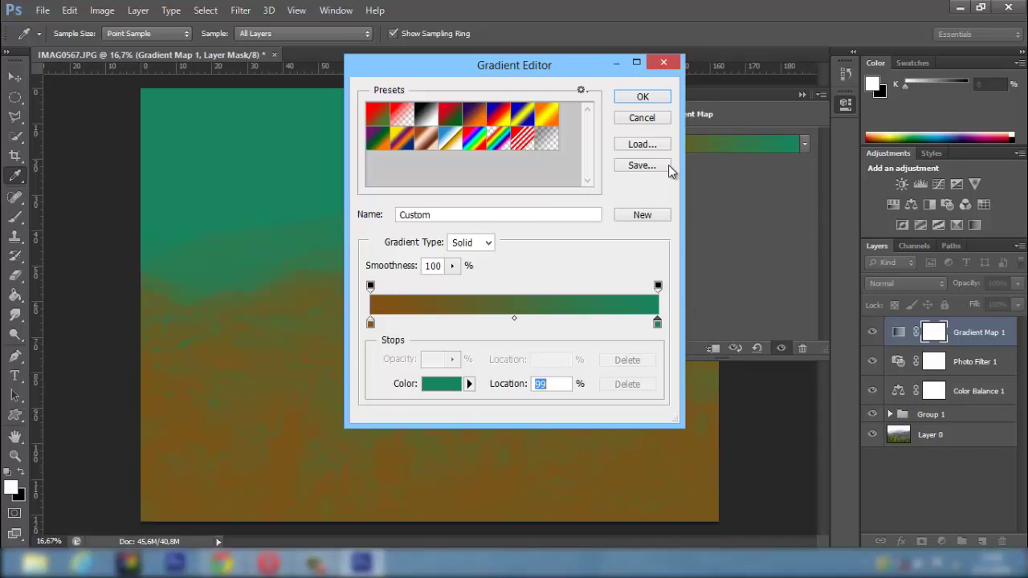
left_click(648, 101)
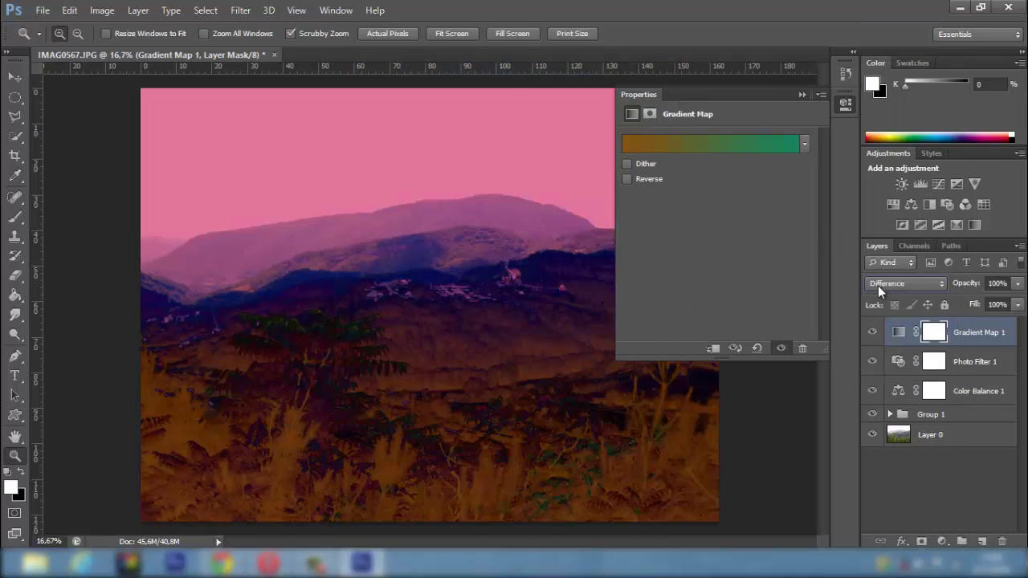
Try the Color blend mode on the Gradient Map layer, and settle on Overlay at 28% opacity.
left_click(878, 285)
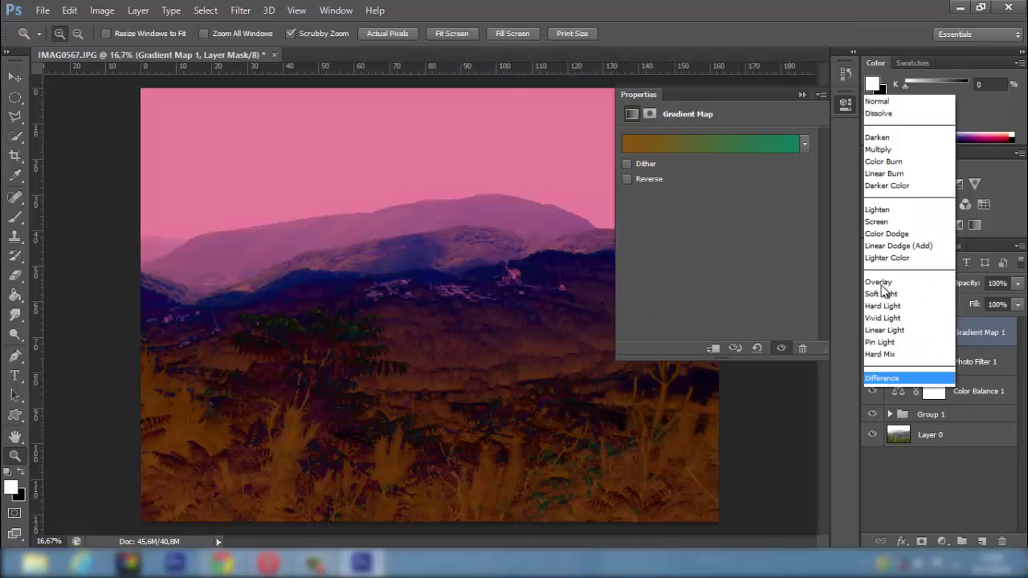
left_click(878, 368)
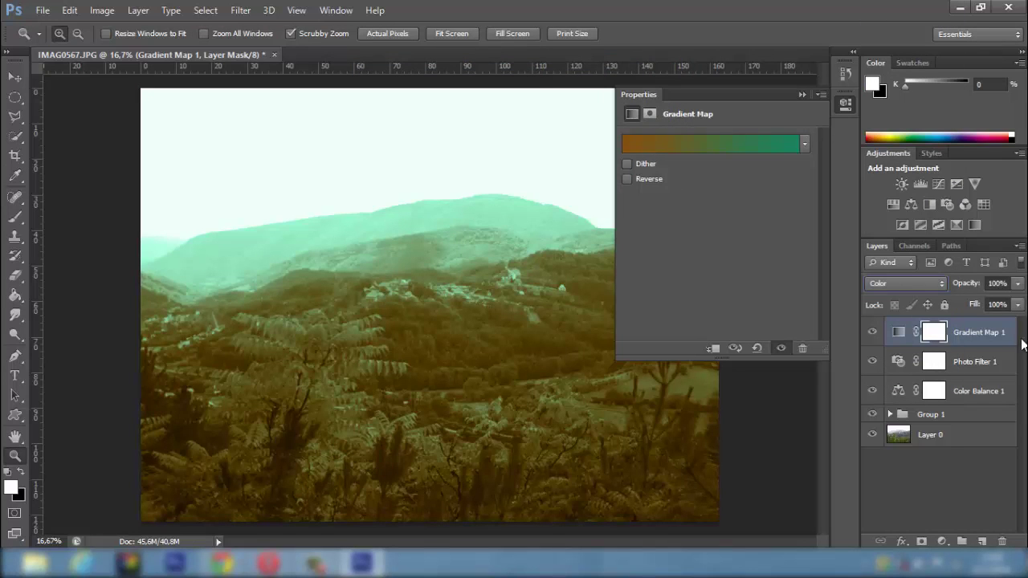
left_click(893, 287)
left_click(892, 188)
left_click(1018, 282)
left_click_drag(1017, 301, 975, 302)
Darken the gradient map's green stop to a deep dark green and accept the gradient.
left_click(751, 145)
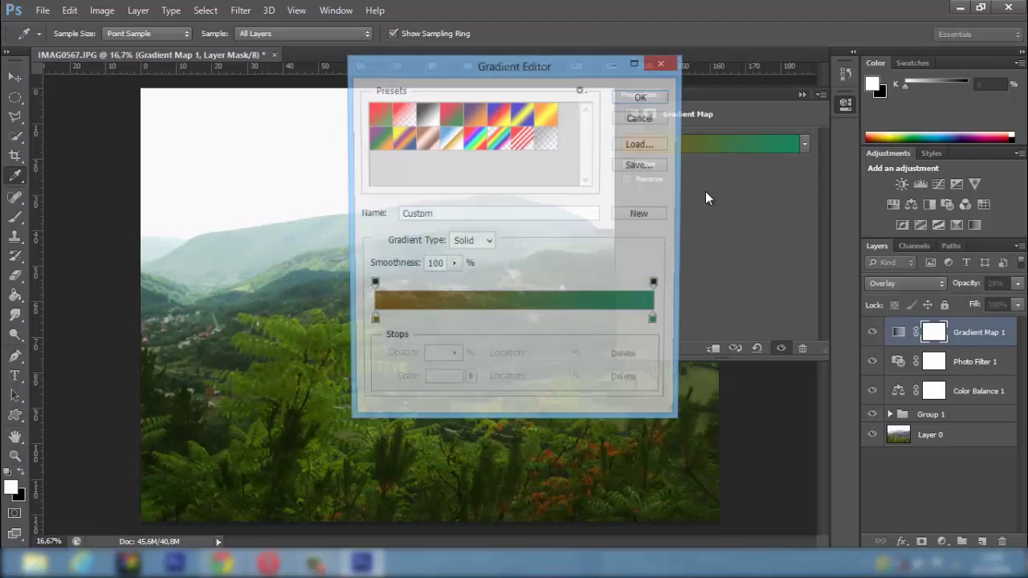
left_click(658, 322)
left_click(442, 384)
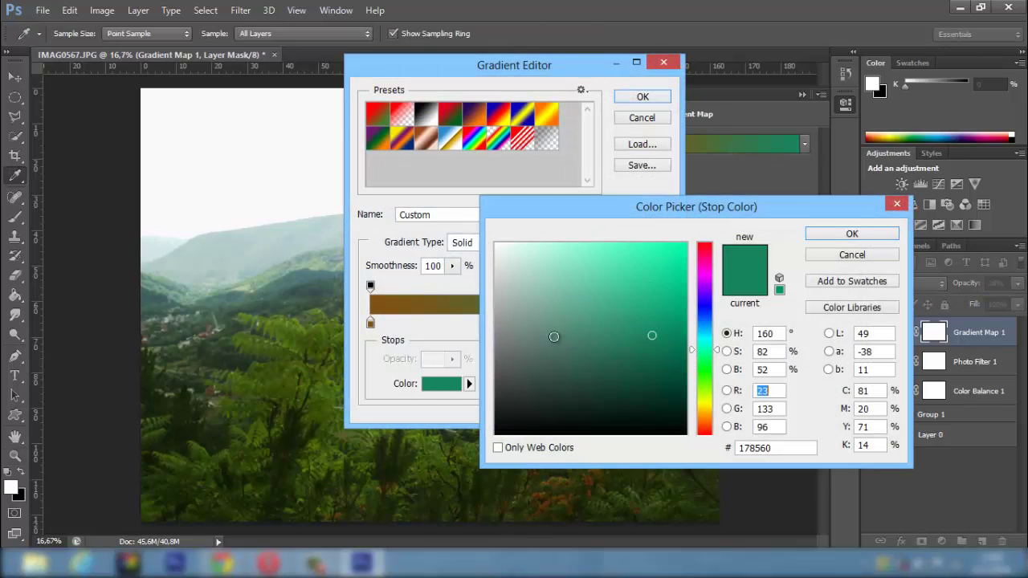
left_click_drag(659, 370, 671, 383)
left_click(851, 233)
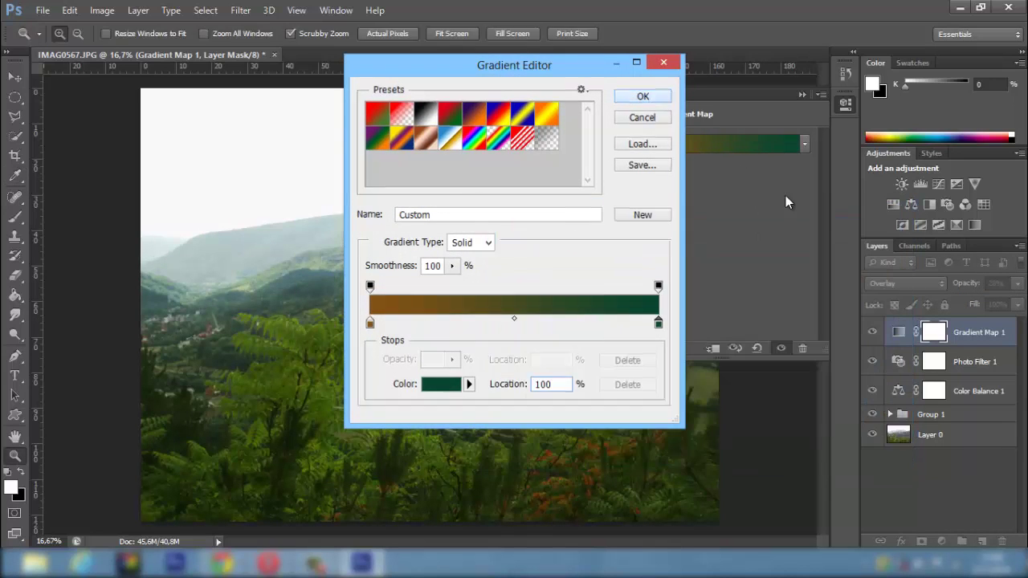
left_click(642, 97)
Set the Gradient Map layer's opacity to 20% and collapse its adjustment properties.
left_click(1019, 291)
type("20")
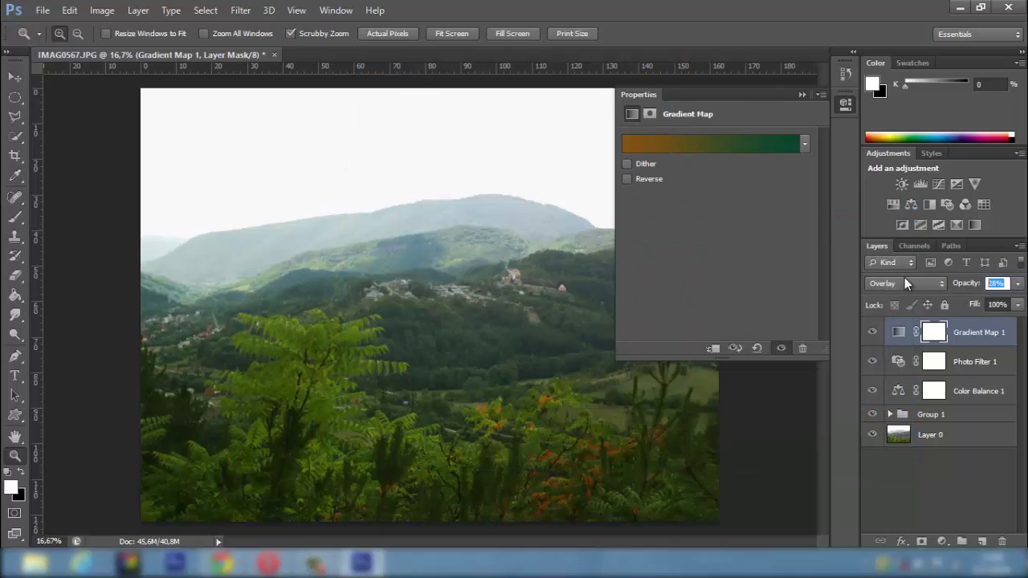
key("Return")
left_click(846, 103)
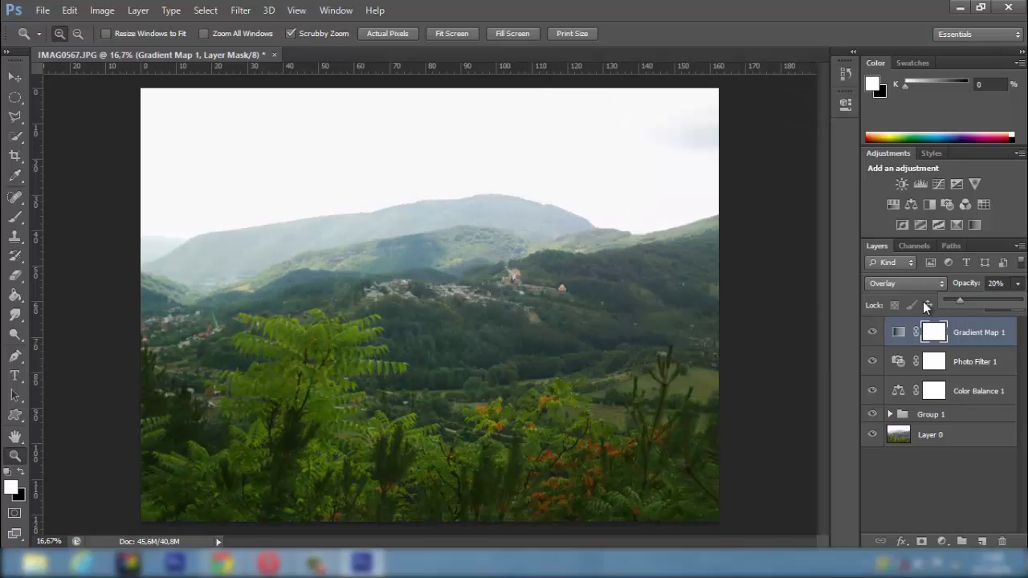
Try other blend modes such as Hard Light and Lighter Color on the Gradient Map layer, and return it to Overlay.
left_click(909, 284)
left_click(895, 212)
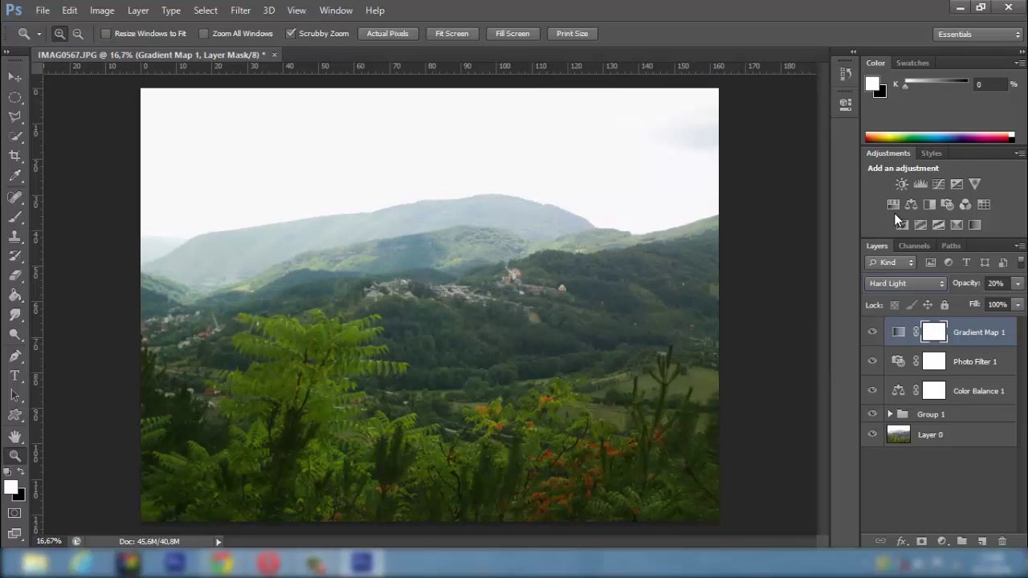
key("ctrl+z")
key("Down")
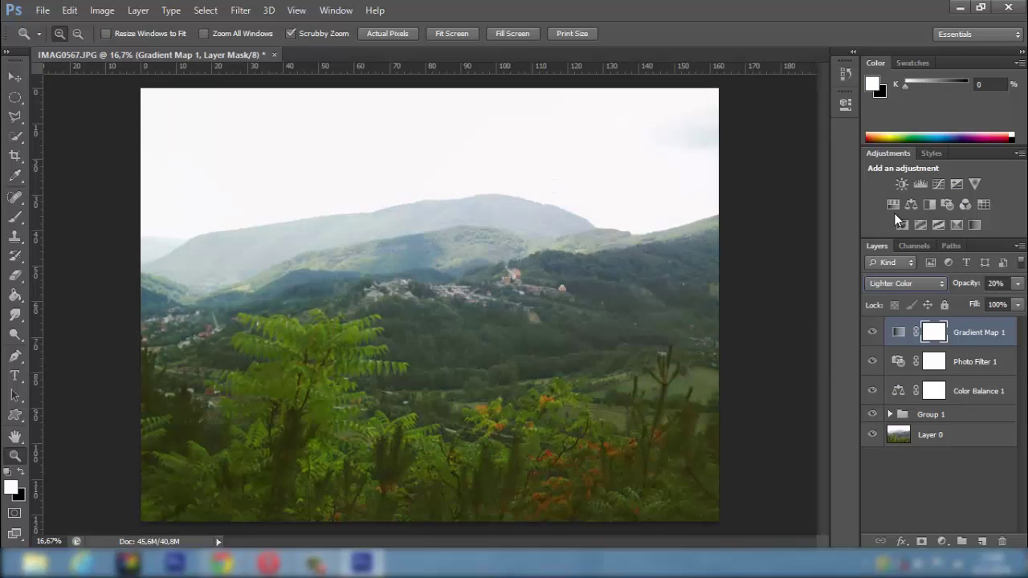
key("Up")
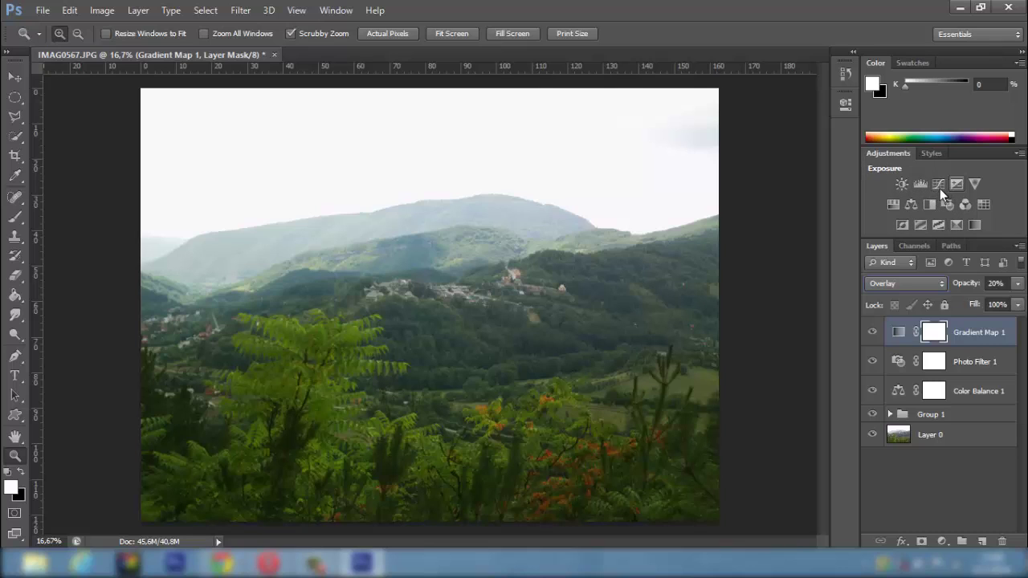
Add a Levels adjustment layer with output white at 228, slightly raised output black, and 41% layer opacity.
left_click(918, 185)
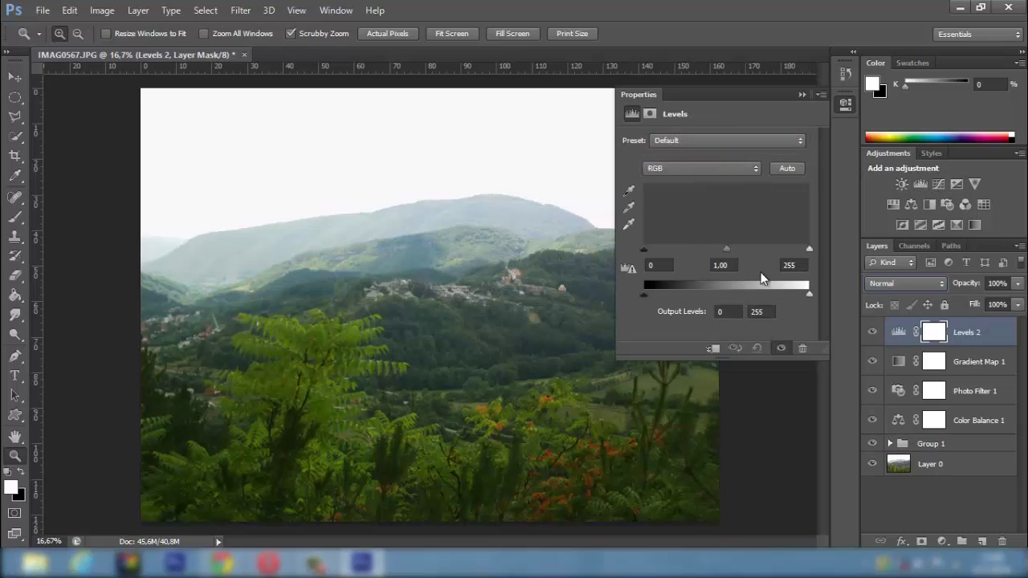
left_click_drag(788, 295, 792, 295)
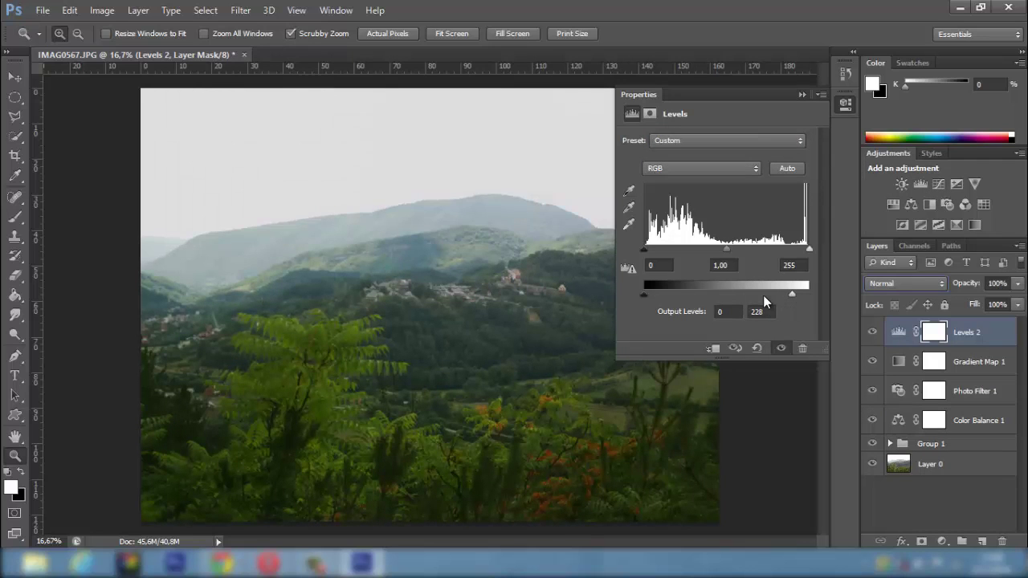
mouse_move(646, 295)
left_mouse_down()
mouse_move(664, 292)
mouse_move(650, 293)
left_mouse_up()
left_click(802, 94)
left_click(1018, 284)
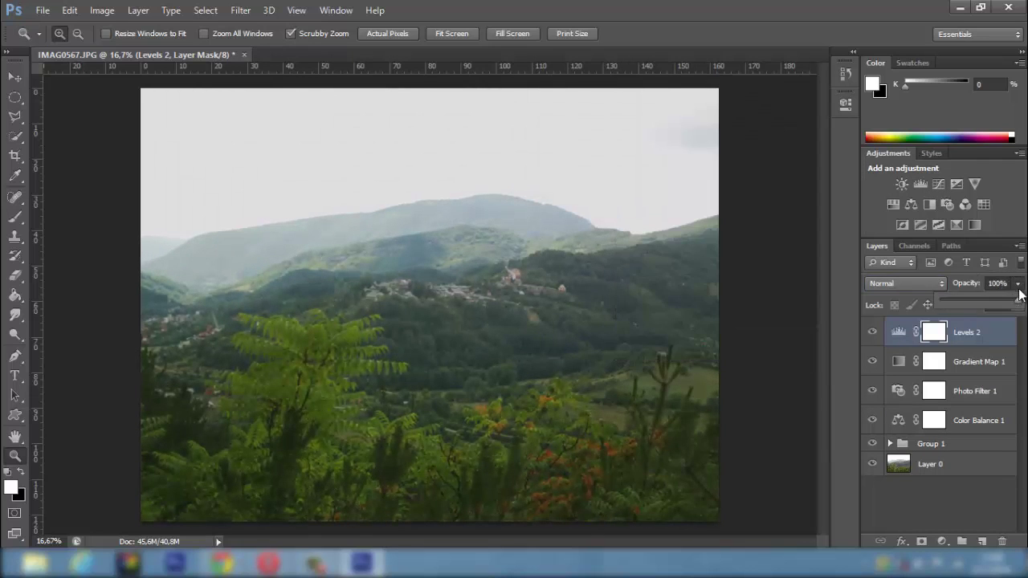
left_click_drag(974, 306, 972, 305)
Try to merge the adjustment layers from Levels 2 down to Color Balance 1, and undo the merge.
left_click(972, 332)
left_click(990, 426, "shift")
right_click(994, 421)
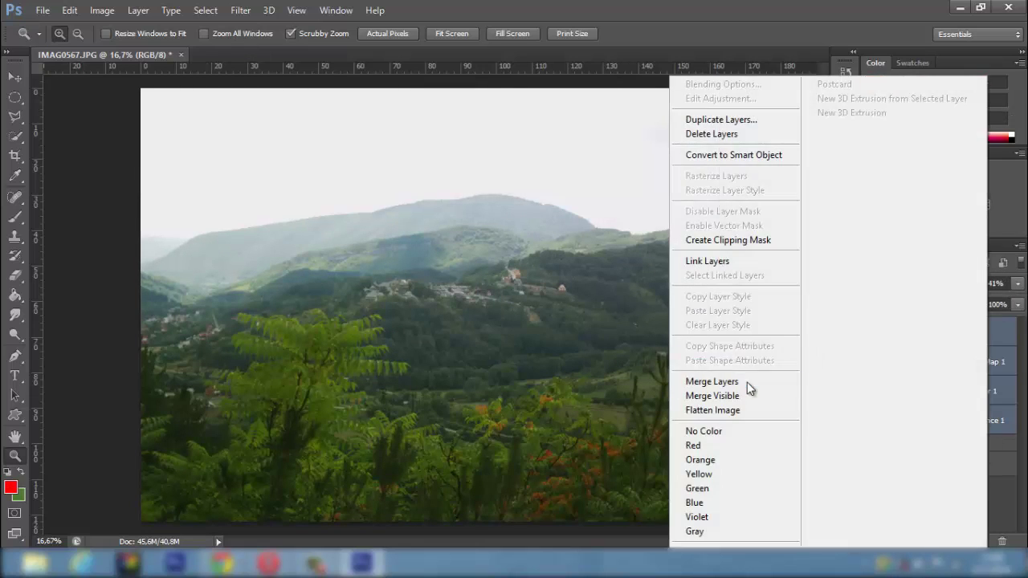
left_click(748, 382)
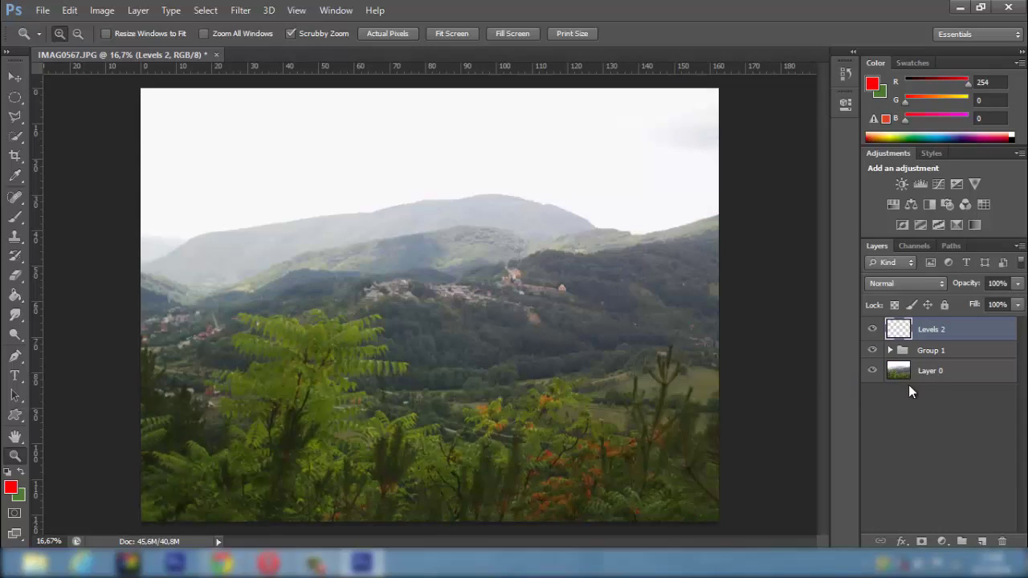
key("ctrl+z")
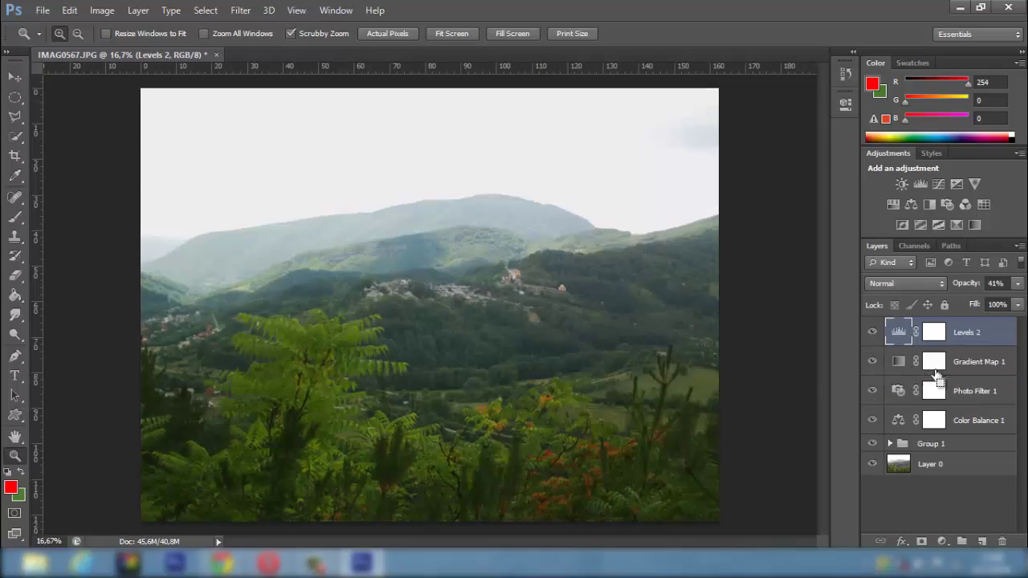
Group the adjustment layers from Color Balance 1 up to Levels 2 into one layer group.
left_click(934, 420)
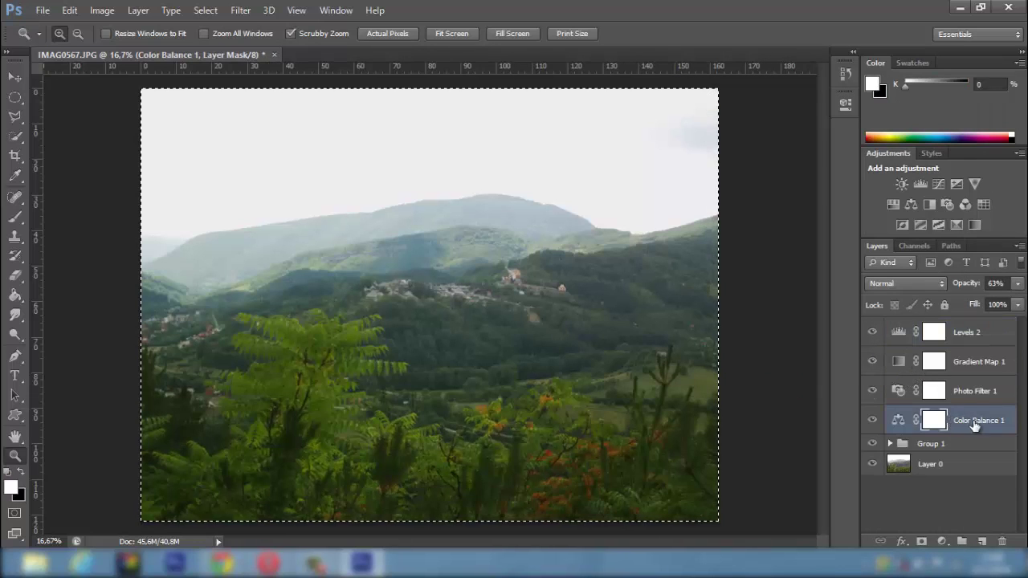
left_click(934, 420, "ctrl")
left_click(976, 342, "shift")
key("ctrl+g")
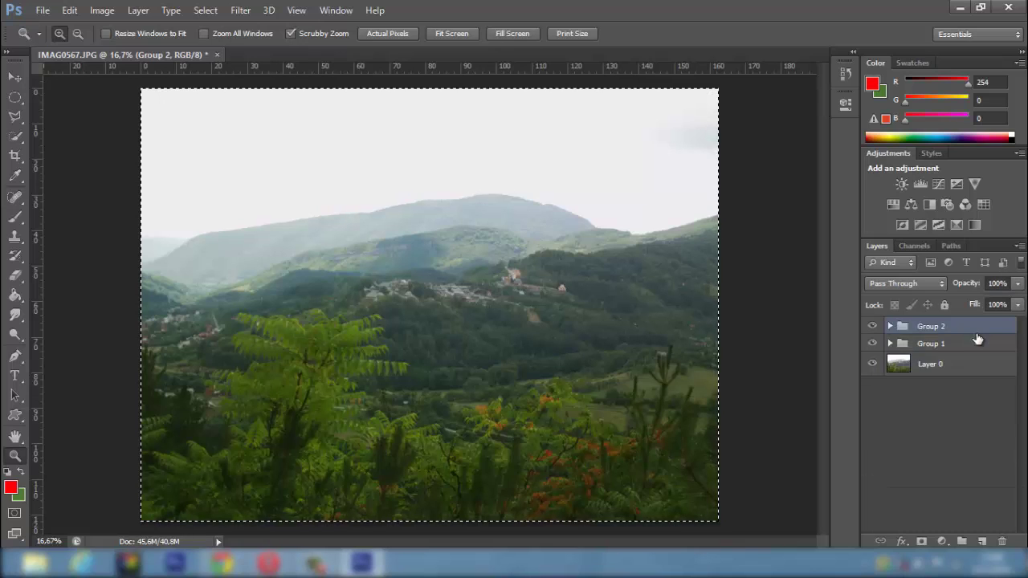
Deselect the selection that surrounds the whole canvas.
left_click(15, 96)
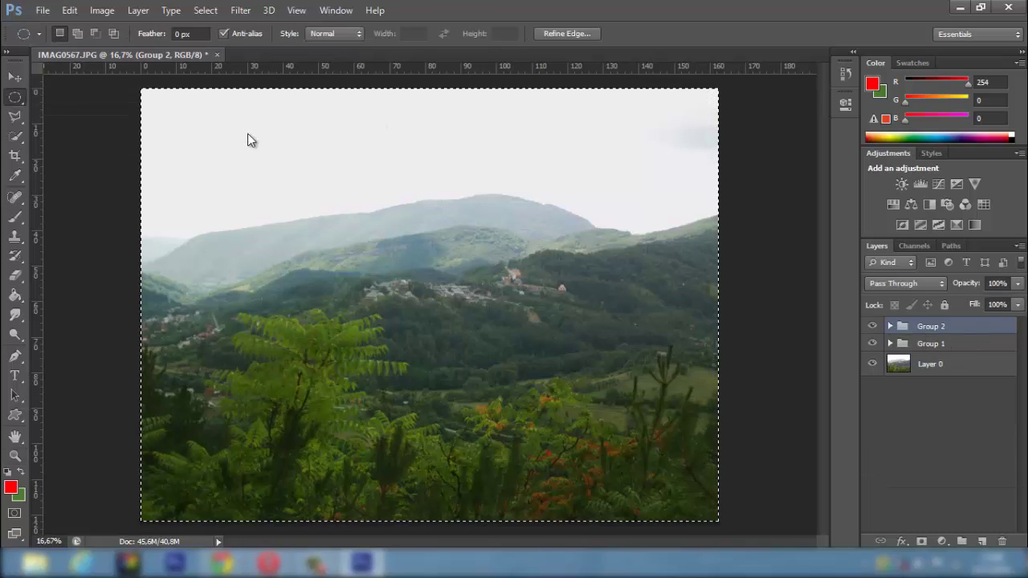
right_click(249, 135)
left_click(322, 144)
Nest Group 1 and Group 2 in a new parent group and toggle its visibility to compare with the original photo.
left_click(949, 344, "shift")
right_click(950, 344)
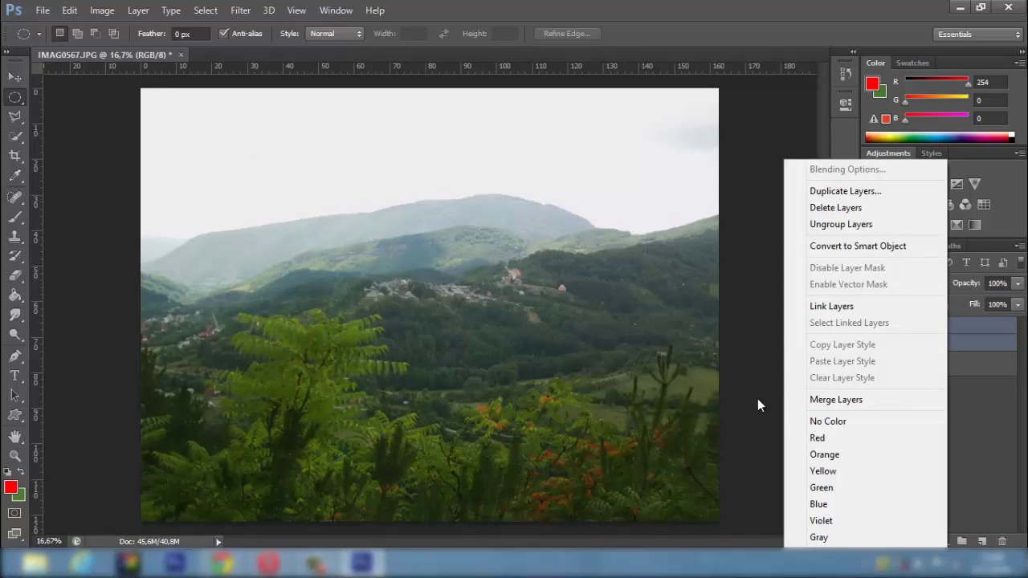
left_click(976, 341)
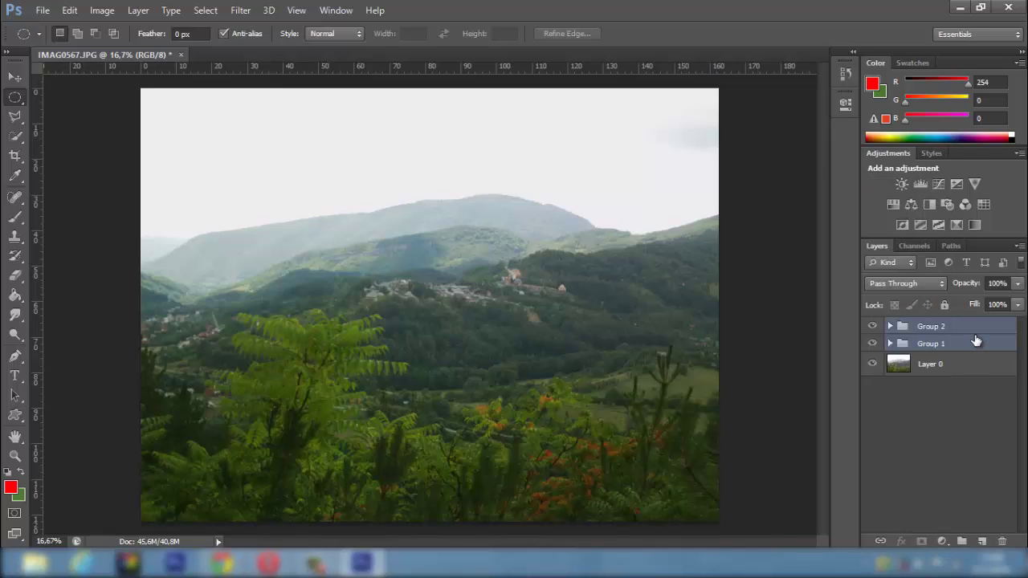
key("ctrl+g")
left_click(872, 327)
left_click(872, 326)
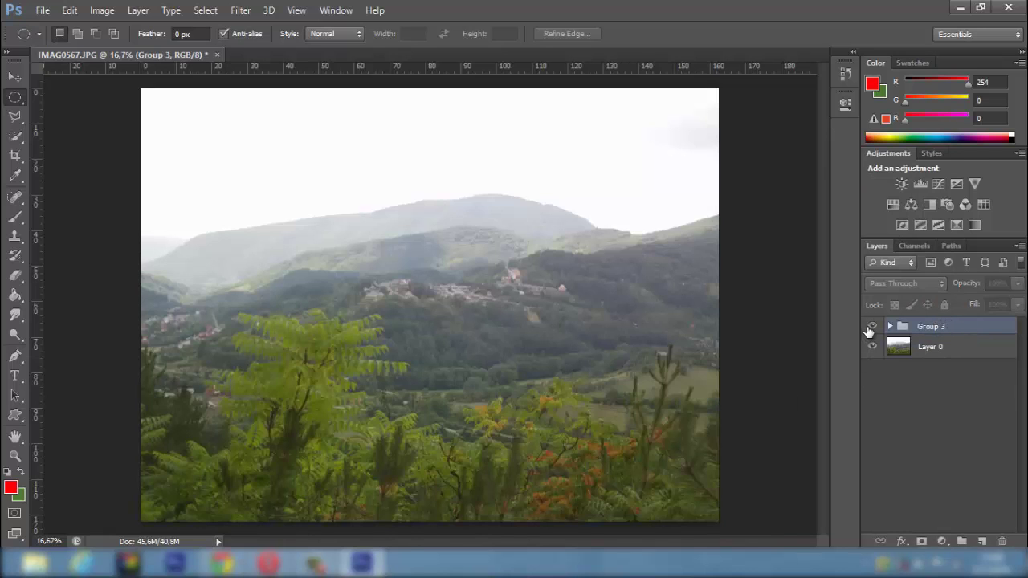
scroll(626, 311, "down", 1)
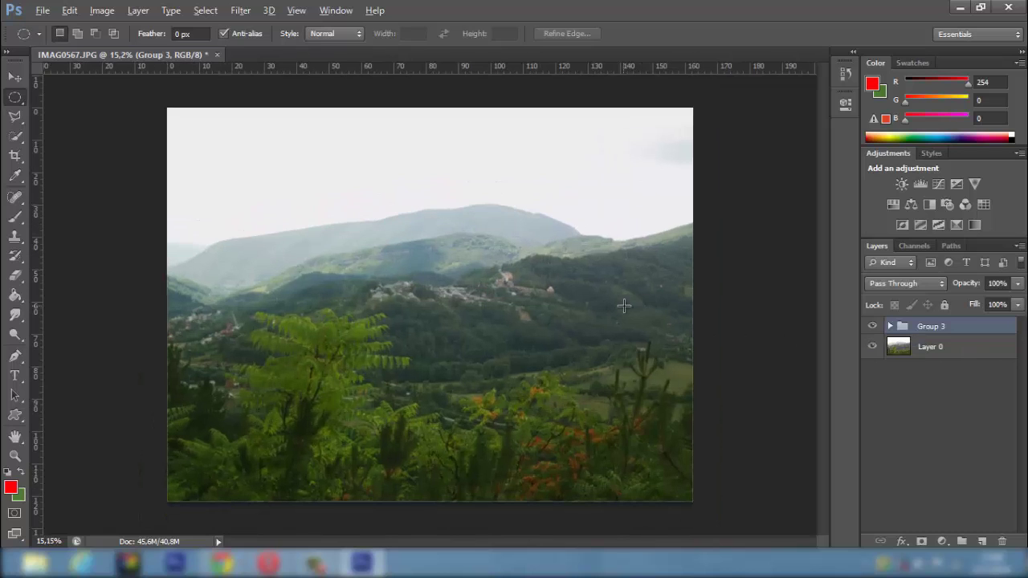
Create a new empty layer on top and choose a soft round brush of 1215 px with 0% hardness.
left_click(982, 542)
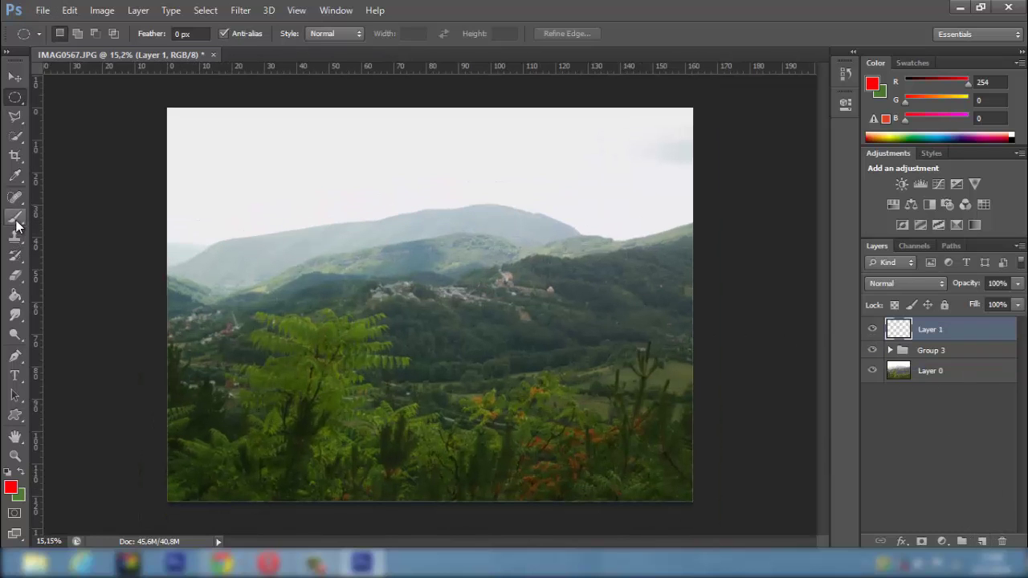
mouse_move(14, 217)
left_mouse_down()
mouse_move(126, 231)
mouse_move(72, 213)
left_mouse_up()
mouse_move(499, 249)
left_mouse_down()
mouse_move(334, 252)
mouse_move(431, 287)
left_mouse_up()
right_click(430, 287)
left_click(518, 359)
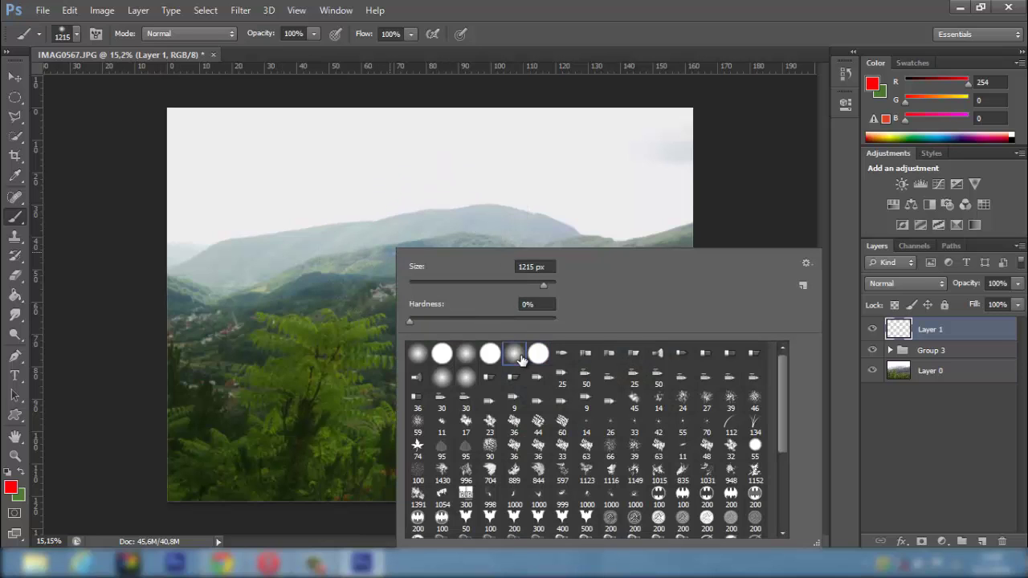
Set the foreground colour to black.
left_click(11, 486)
left_click(11, 488)
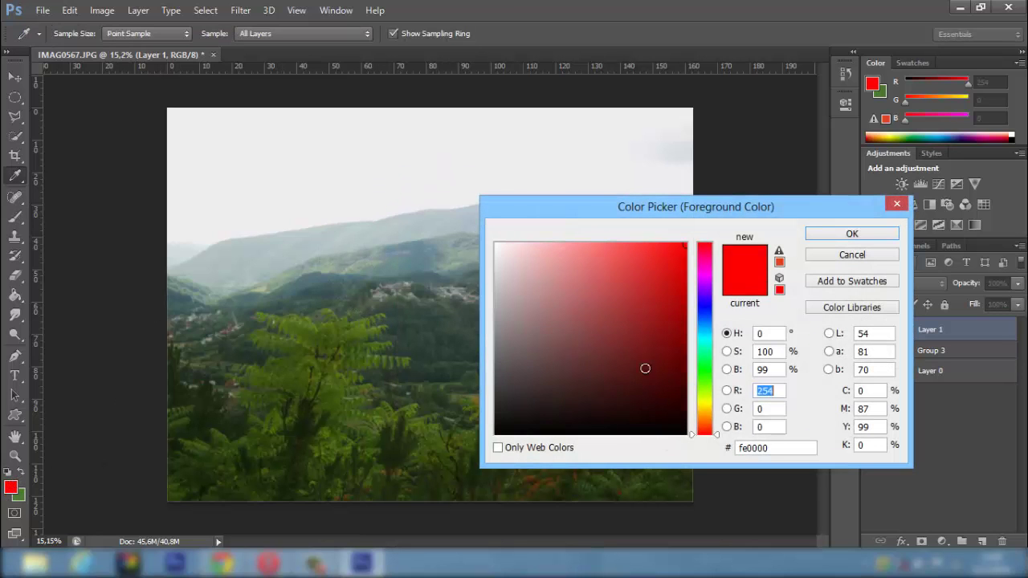
type("0")
left_click(850, 234)
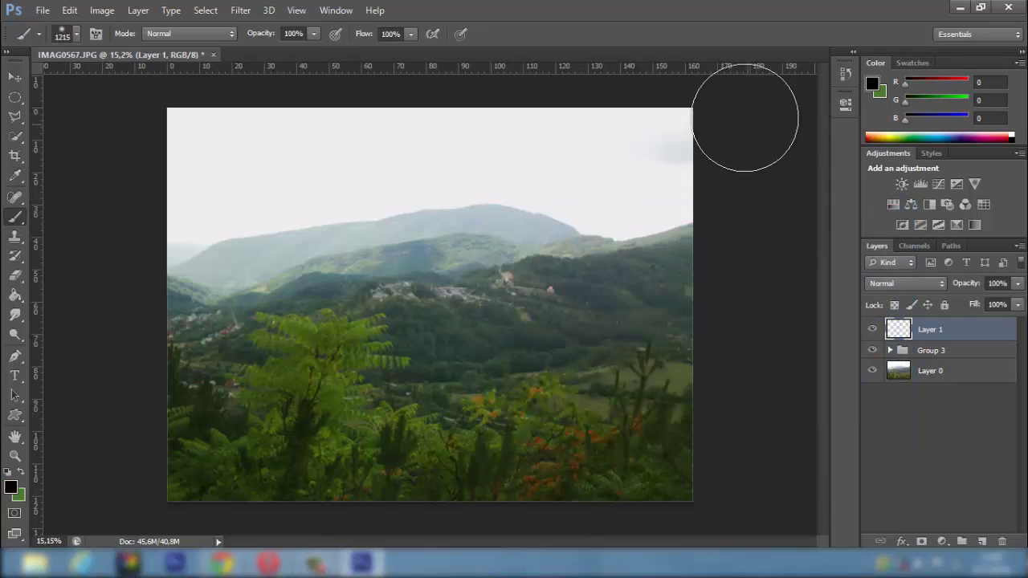
Paint soft black shading along the photo's right and bottom edges and lower the layer's opacity to 39%.
mouse_move(745, 119)
left_mouse_down()
mouse_move(732, 514)
mouse_move(204, 508)
mouse_move(165, 522)
mouse_move(792, 510)
left_mouse_up()
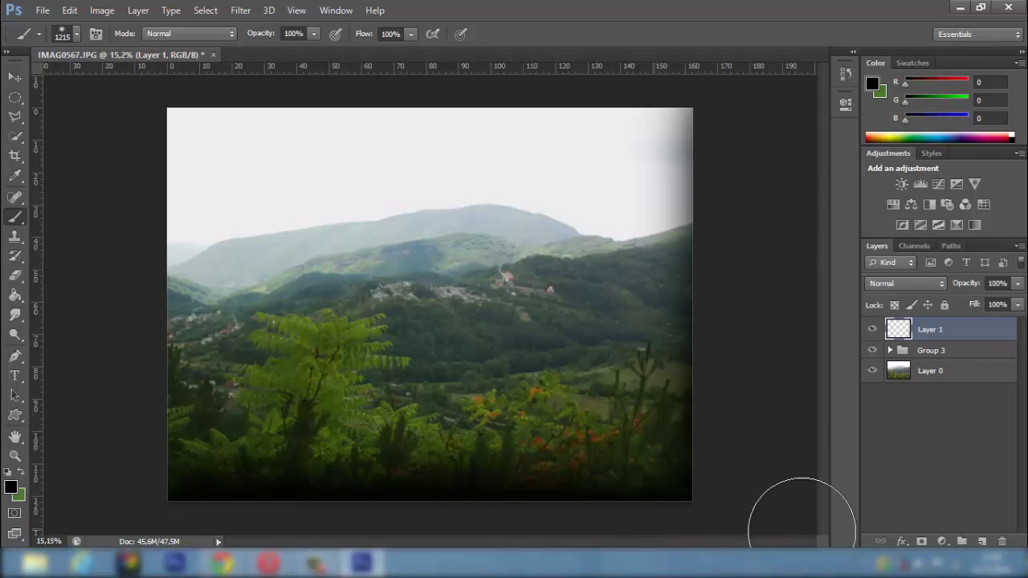
left_click(1018, 282)
left_click_drag(973, 302, 971, 304)
Stamp all visible layers onto a new top layer and apply a Color Lookup adjustment with the 3DLUT file Crisp_Warm.look.
left_click(943, 334)
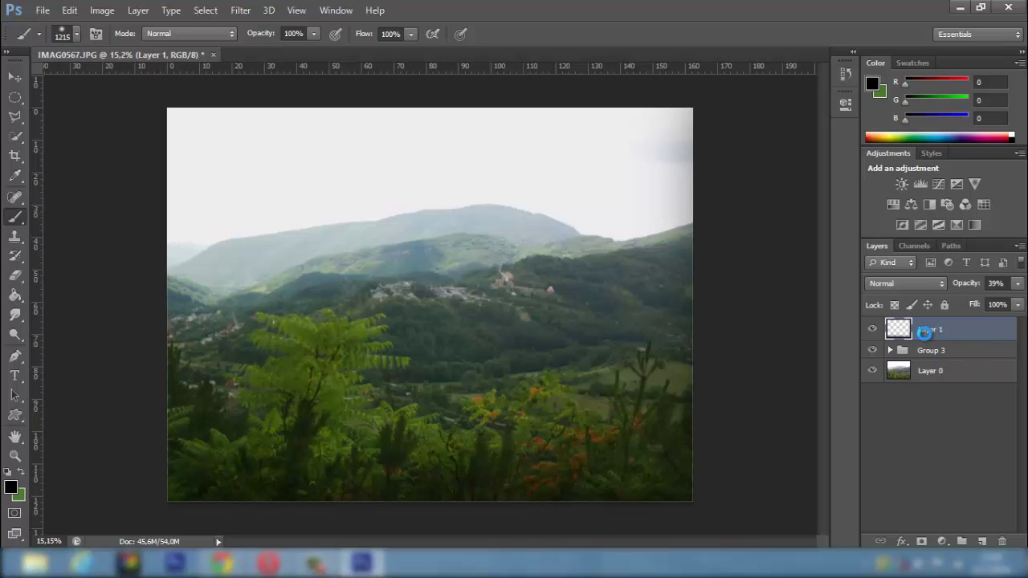
left_click(80, 10)
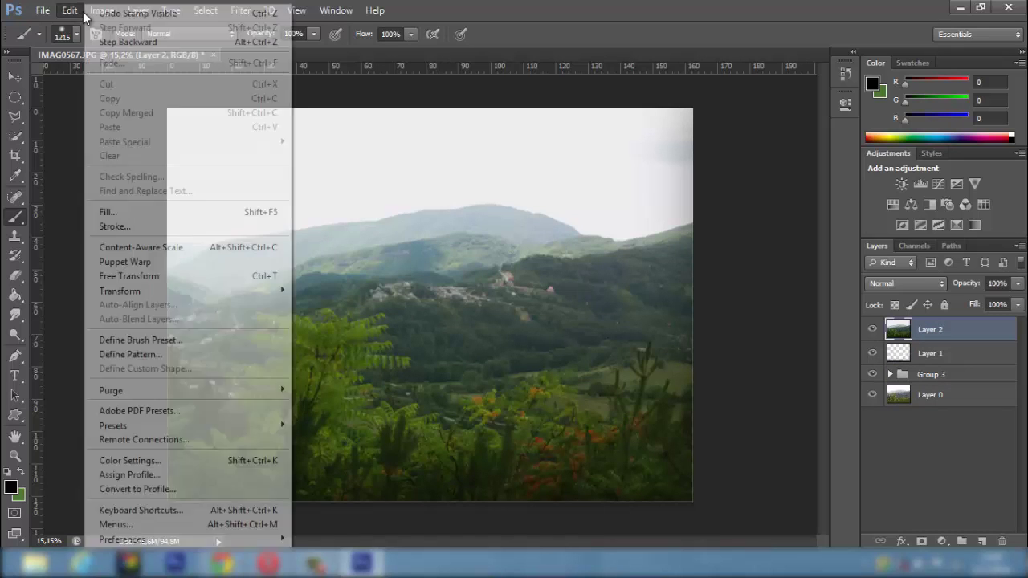
mouse_move(103, 13)
mouse_move(149, 50)
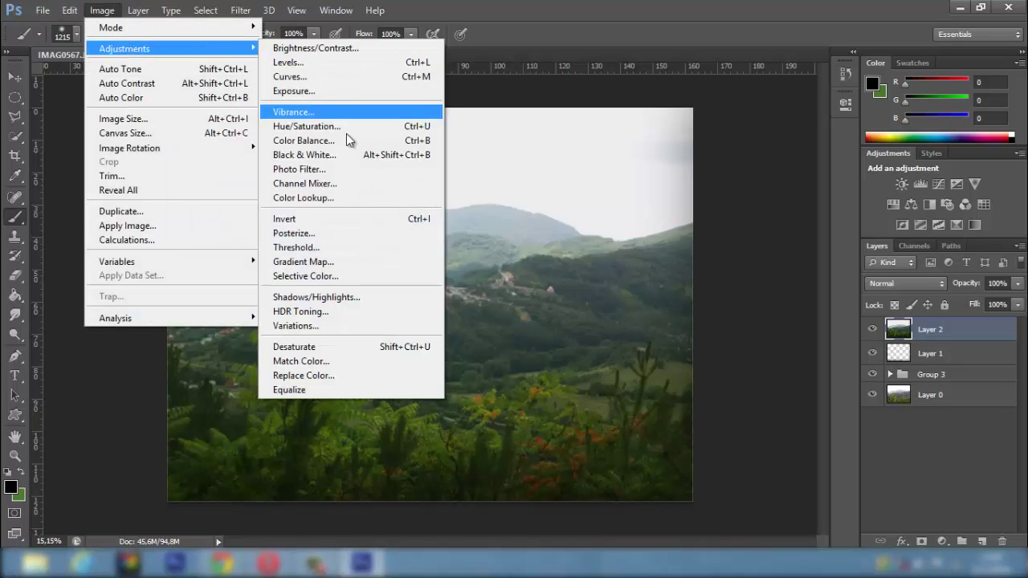
left_click(344, 197)
left_click(650, 157)
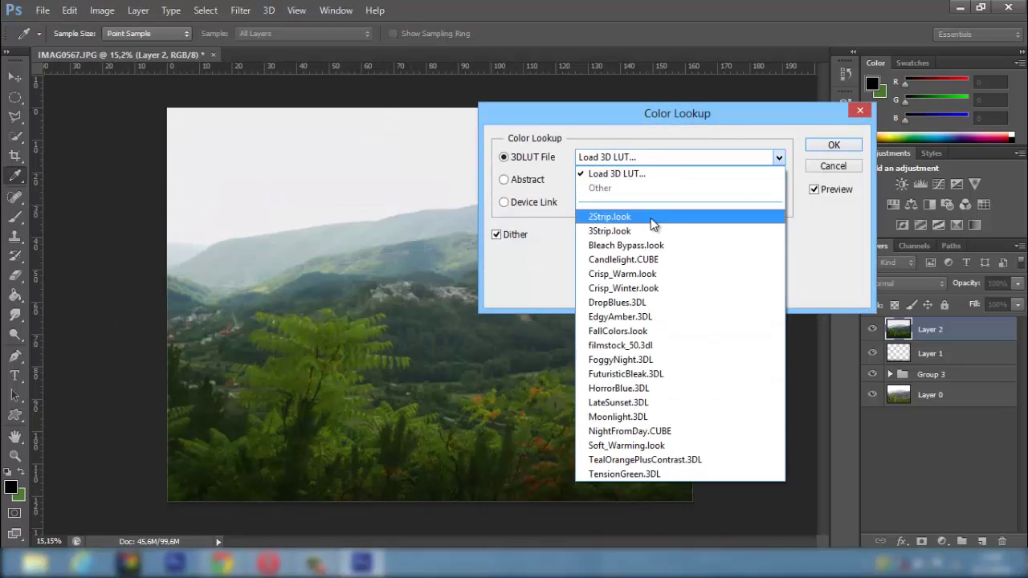
left_click(647, 224)
key("Down")
key("Down")
key("Down")
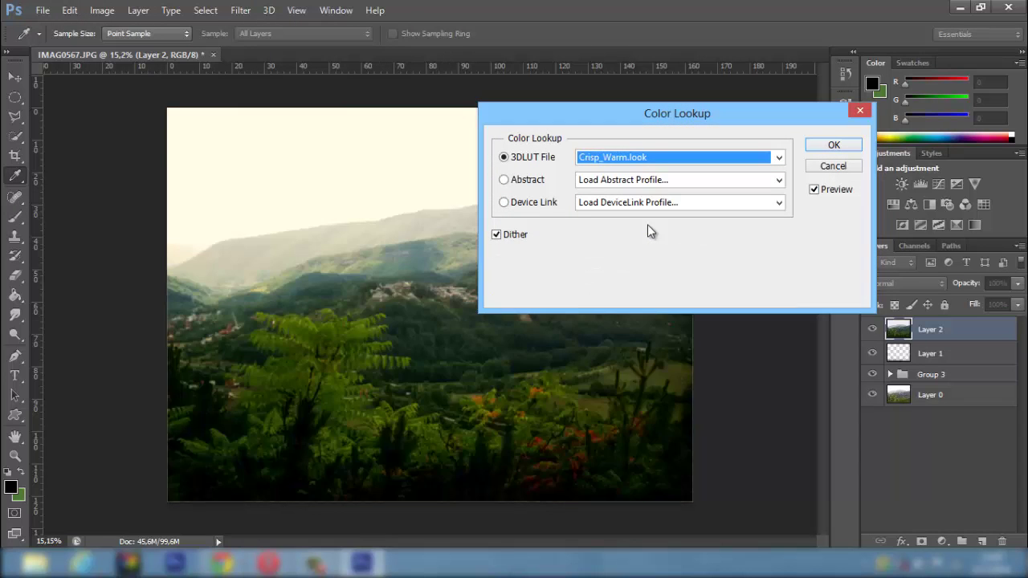
key("Down")
key("Up")
left_click(834, 145)
Reduce the opacity of the colour-graded stamped layer to 45%.
key("b")
scroll(482, 262, "up", 1)
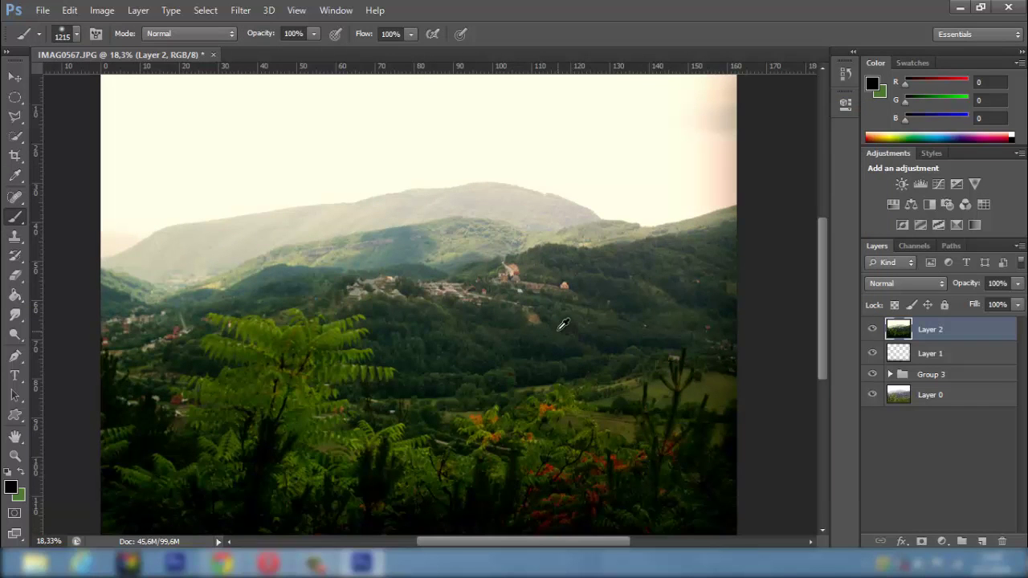
left_click(1018, 304)
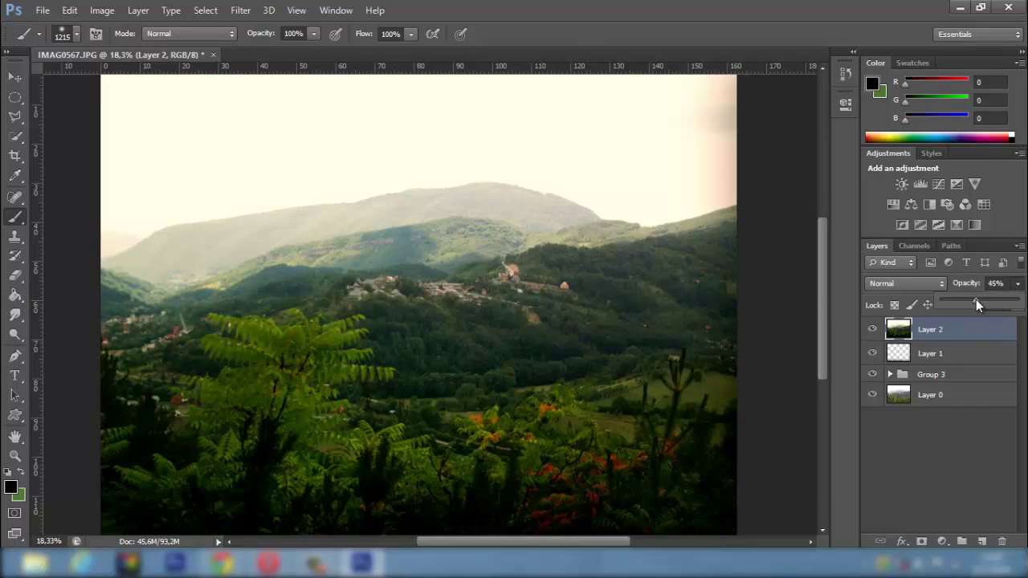
scroll(631, 305, "down", 1)
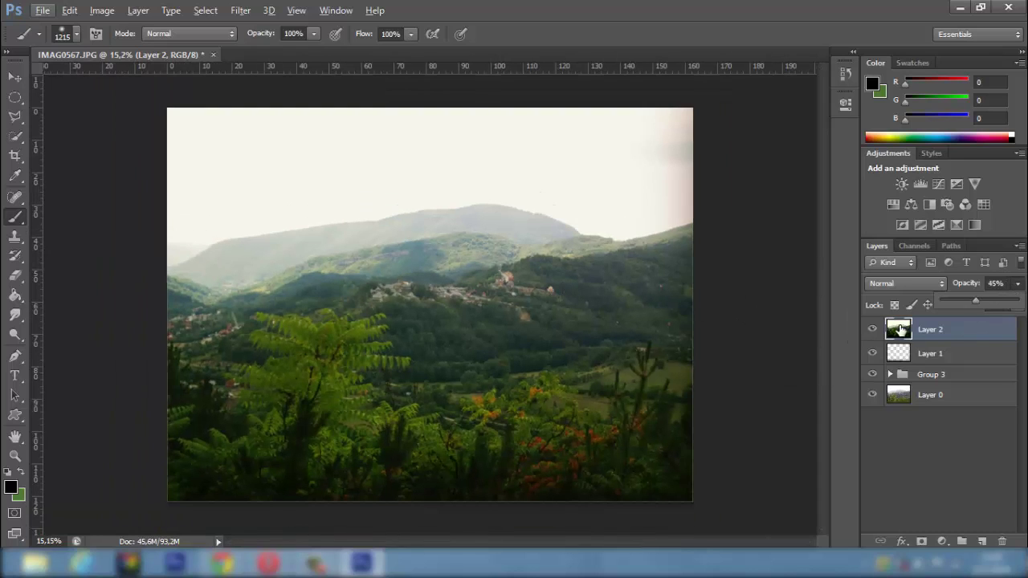
Stamp all visible layers onto another new top layer and apply a Gaussian Blur with a 5.7 pixel radius.
left_click(900, 329)
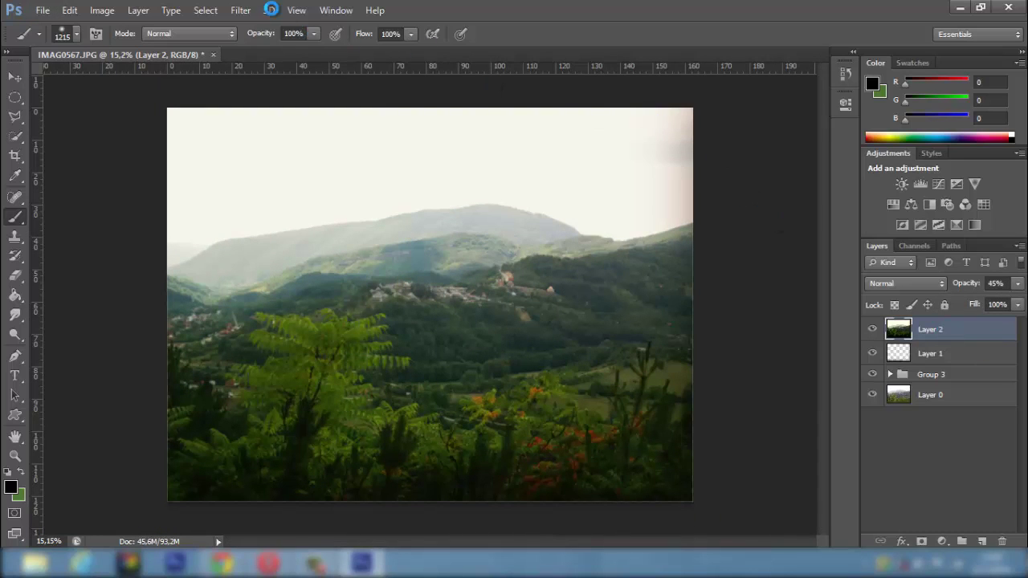
left_click(245, 10)
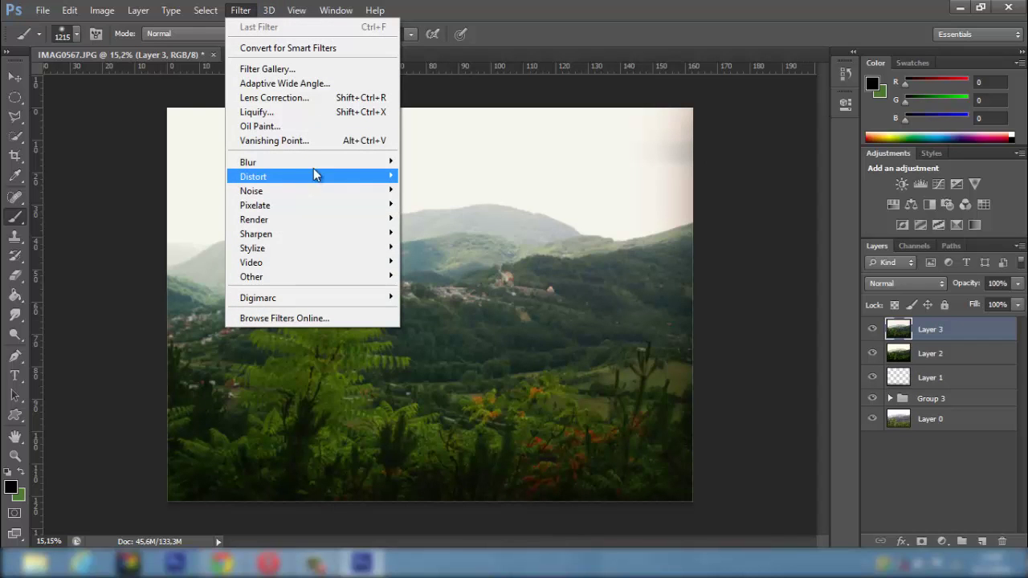
mouse_move(392, 168)
left_click(454, 268)
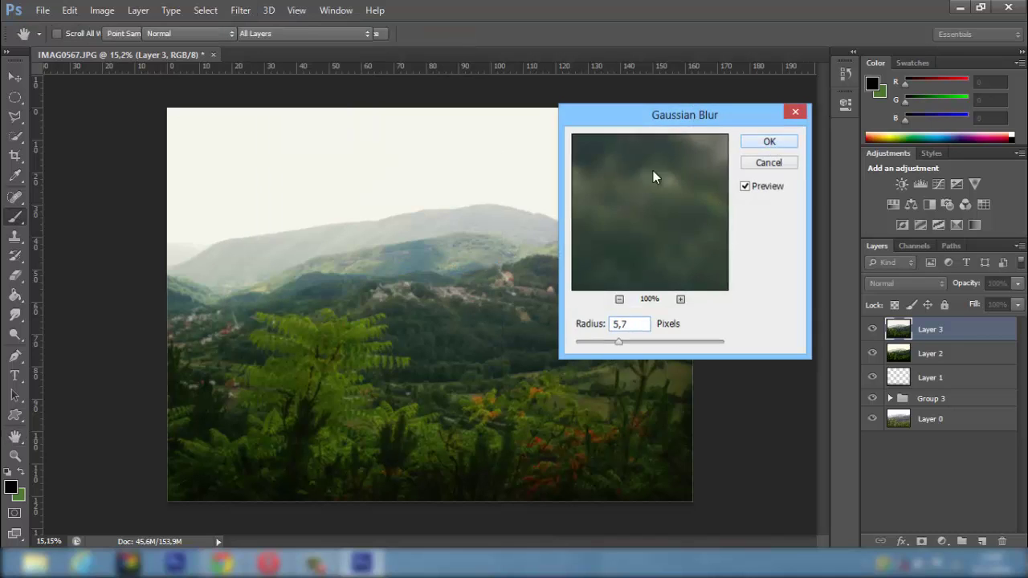
key("Return")
key("b")
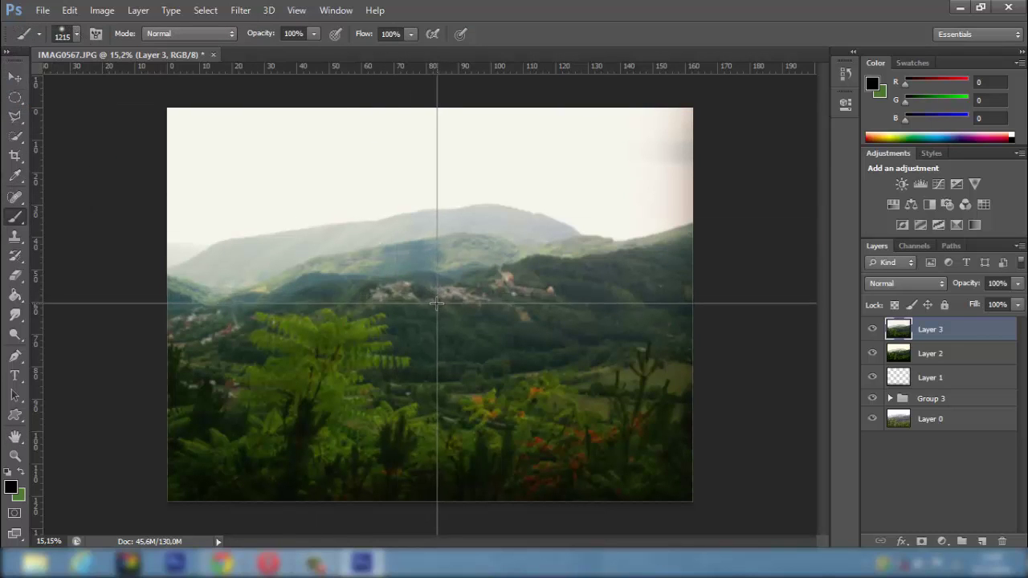
Set the ruler origin at the photo's centre and place a vertical and a horizontal guide crossing there.
left_click_drag(426, 304, 426, 304)
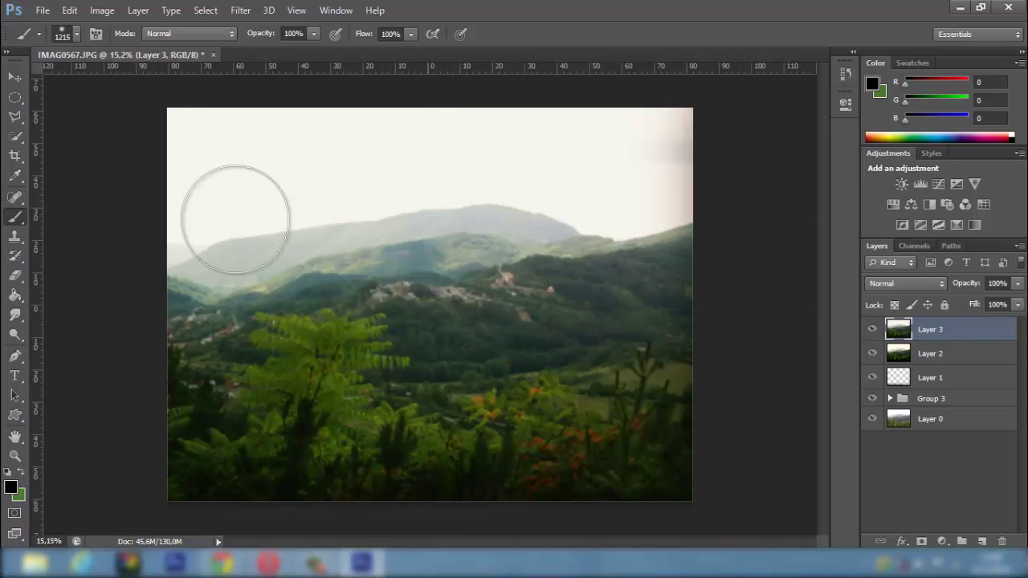
left_click_drag(37, 116, 437, 212)
left_click_drag(471, 68, 478, 305)
Select a large circle centred on the guide crossing with the Elliptical Marquee tool, and feather its inverse by 90 pixels.
right_click(12, 99)
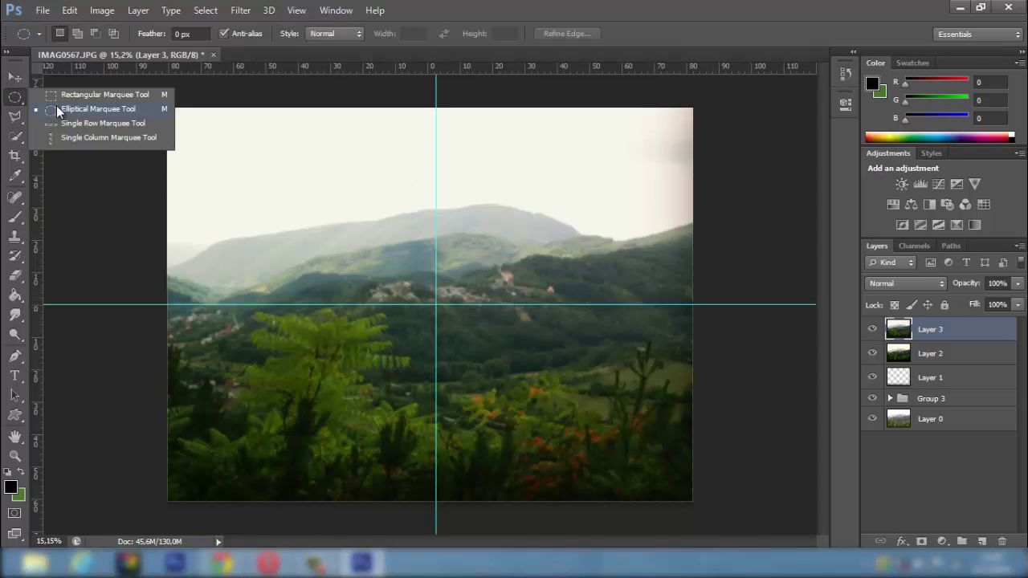
left_click(64, 109)
left_click_drag(436, 304, 176, 142)
right_click(236, 160)
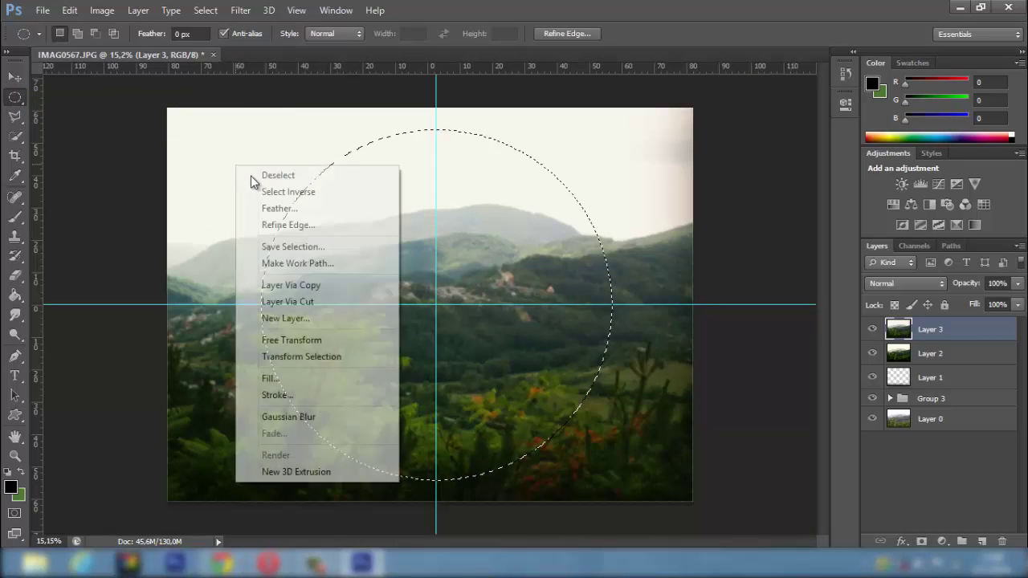
left_click(278, 192)
right_click(248, 161)
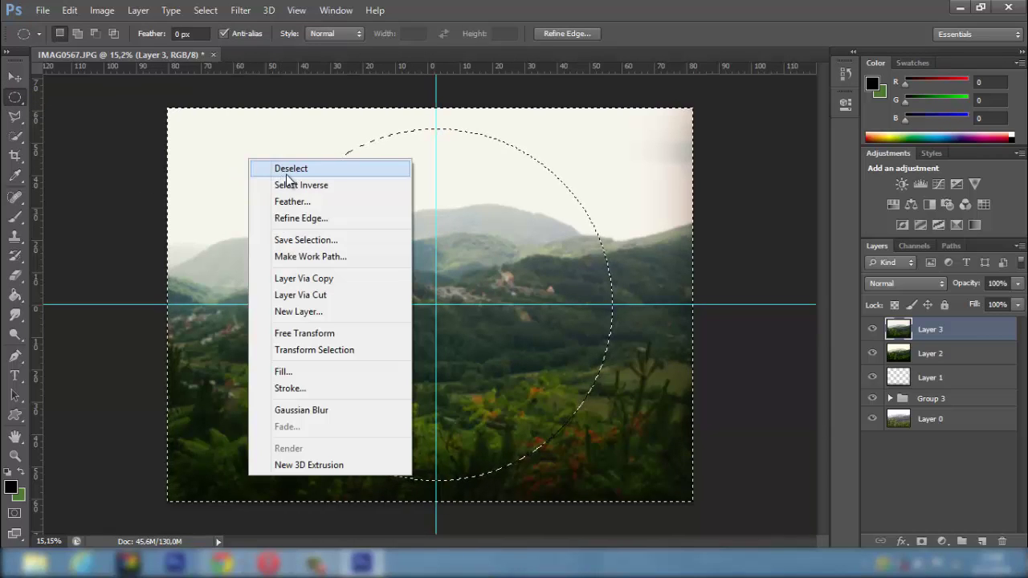
left_click(302, 200)
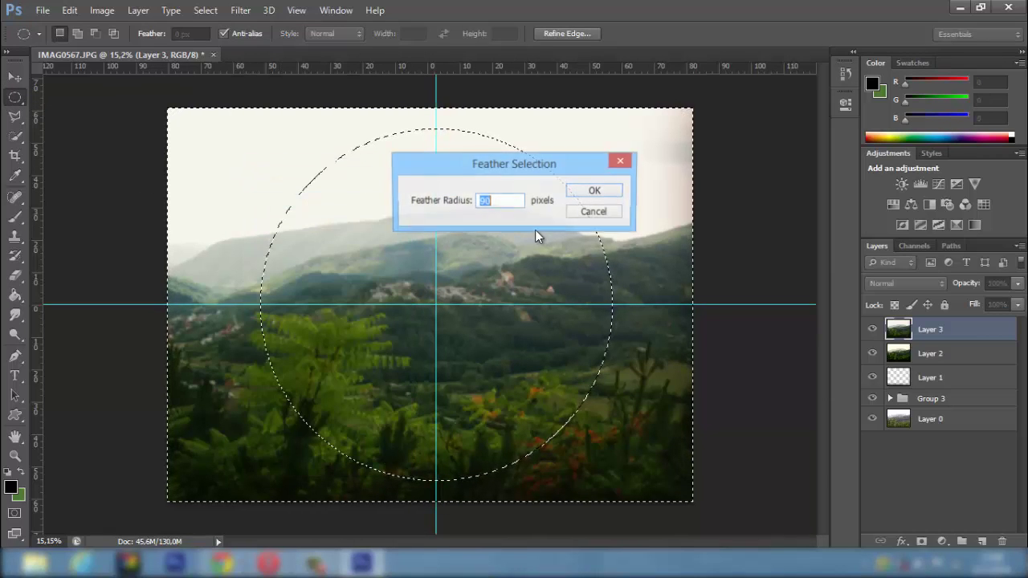
left_click(593, 191)
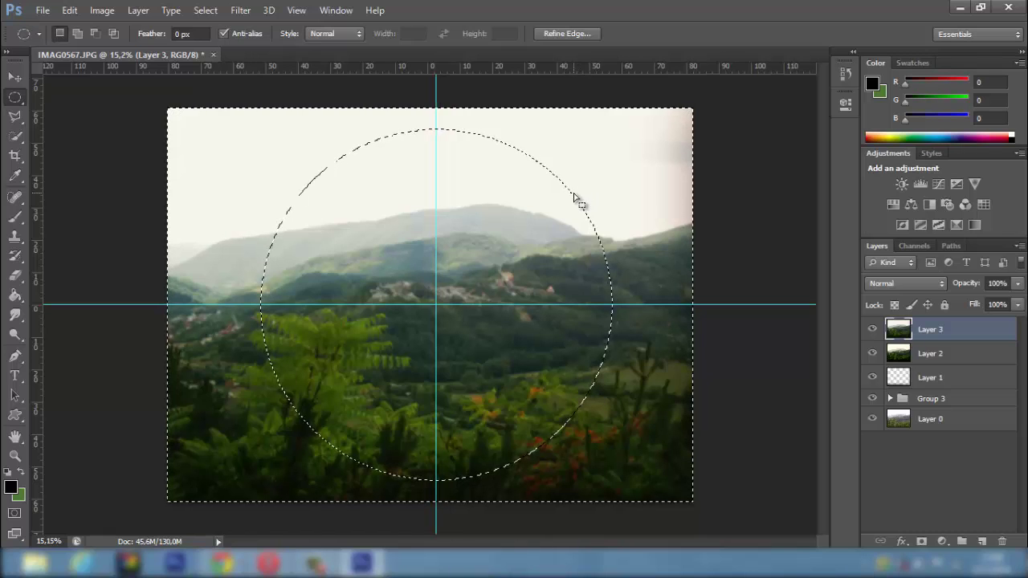
Clear the blurred Layer 3 both outside and inside the circular selection, and deselect.
key("Delete")
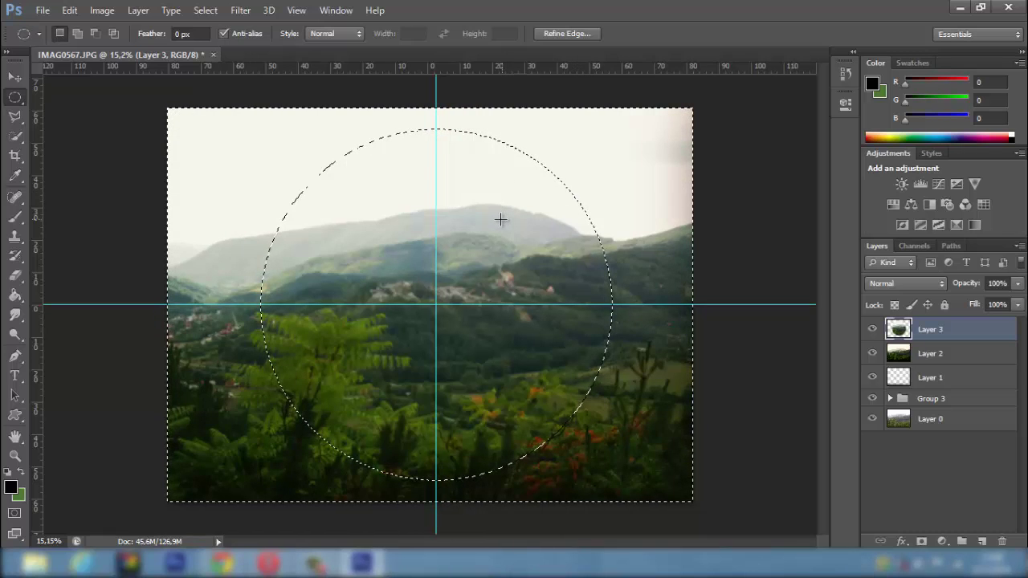
right_click(471, 219)
left_click(515, 245)
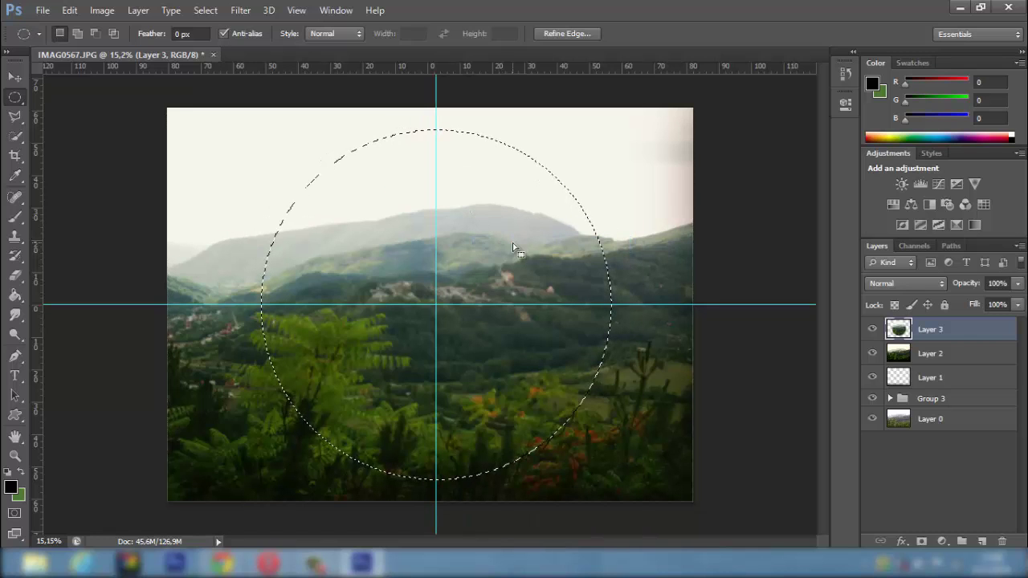
key("Delete")
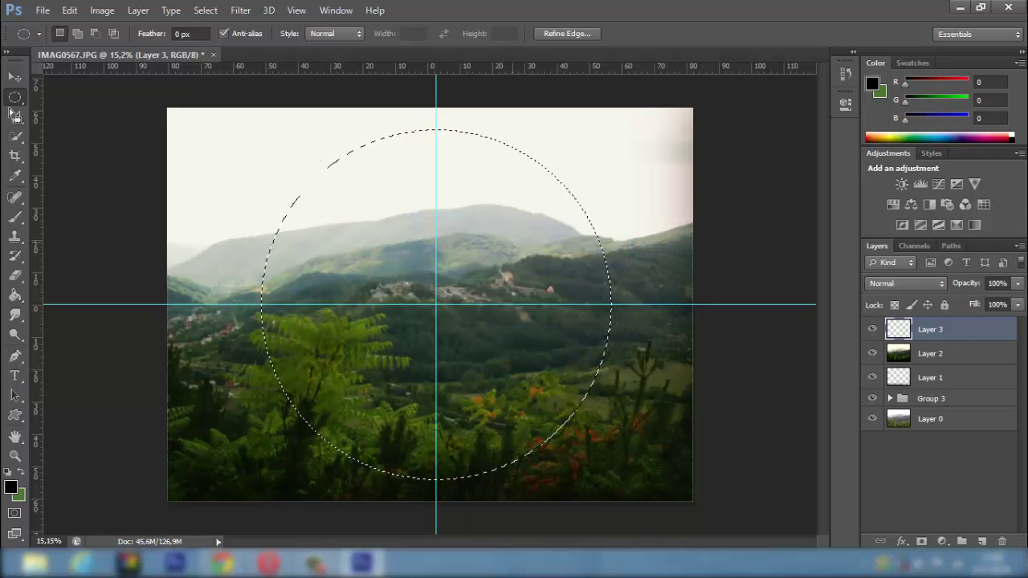
right_click(156, 119)
left_click(270, 120)
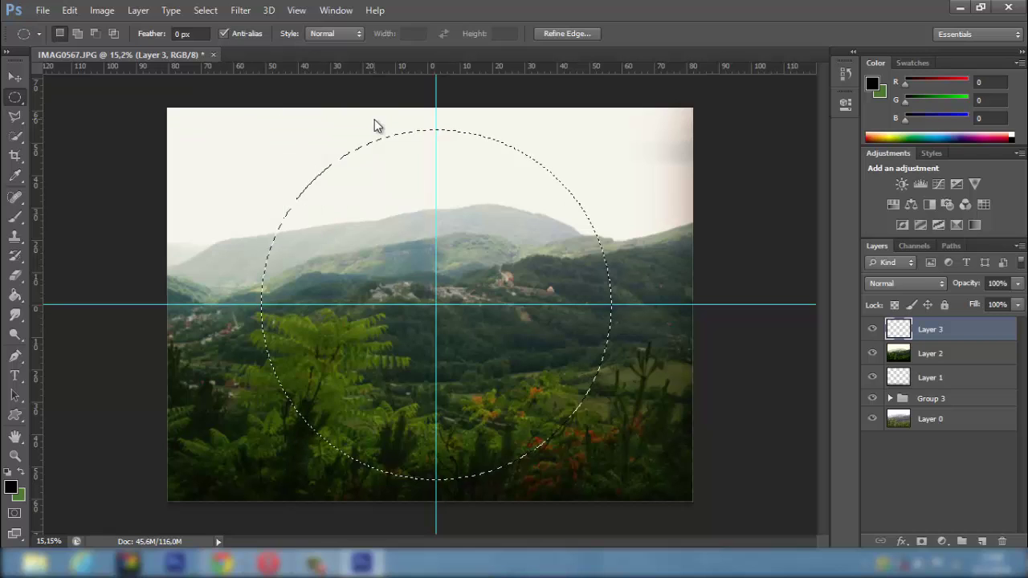
right_click(375, 126)
left_click(402, 129)
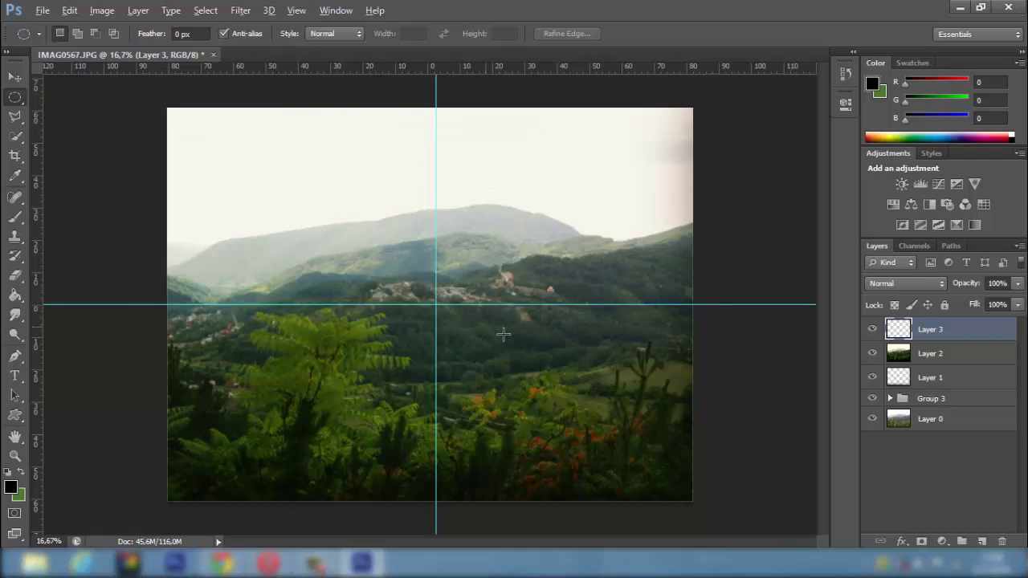
Delete the emptied Layer 3.
scroll(504, 334, "up", 1)
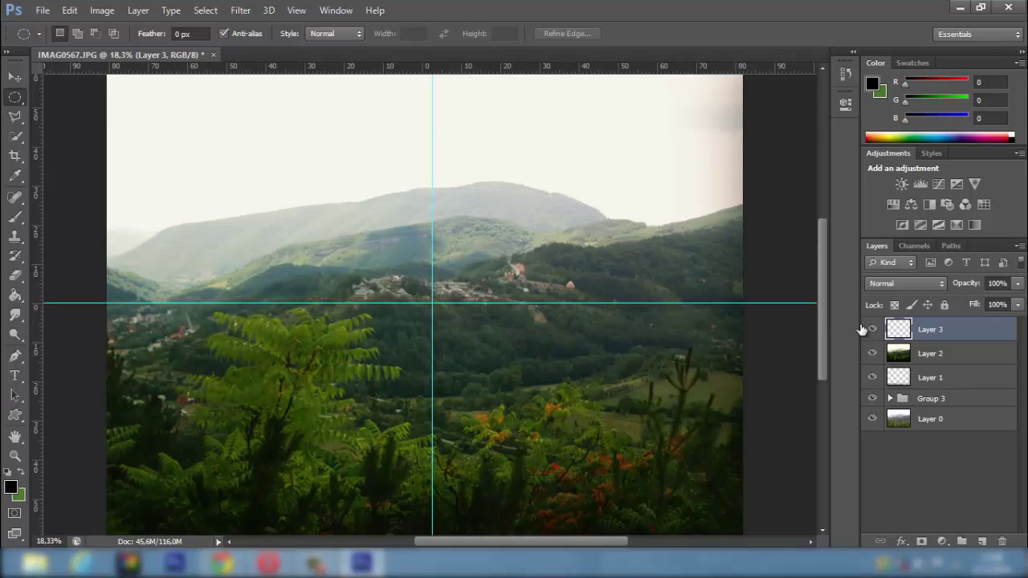
scroll(753, 321, "down", 1)
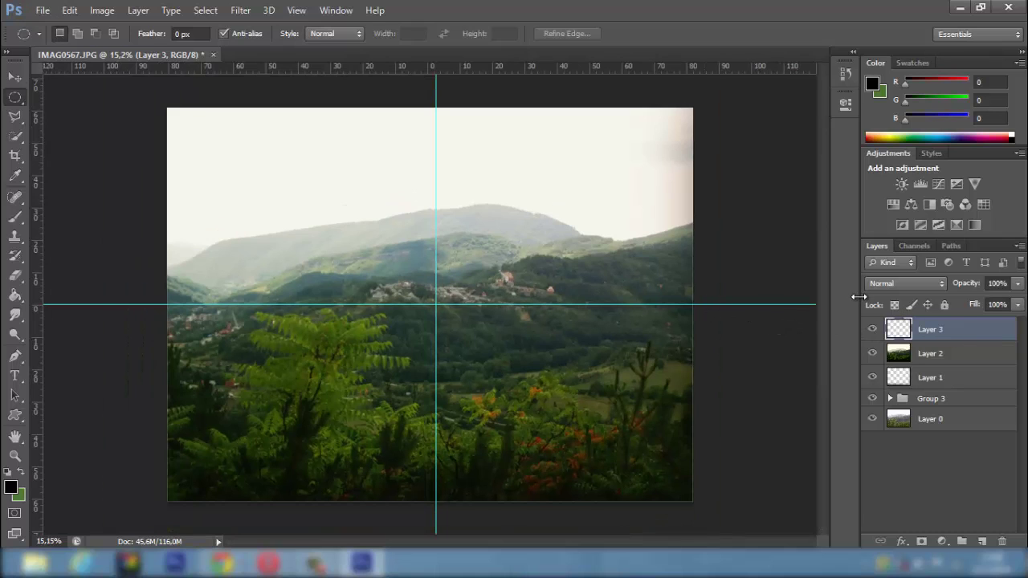
key("Delete")
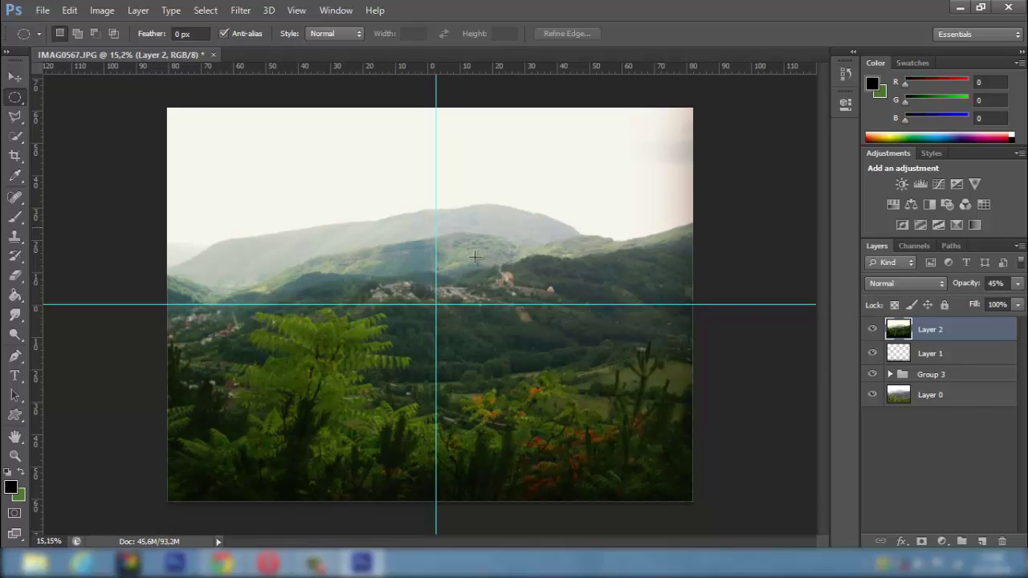
Duplicate Layer 2 and reapply the last Gaussian Blur to the copy.
key("ctrl+j")
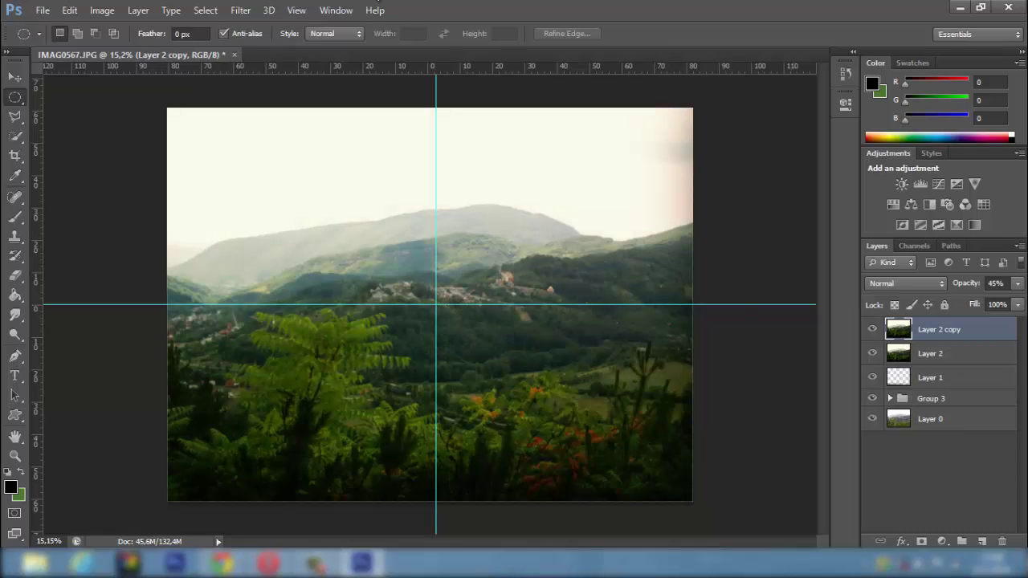
left_click(241, 10)
left_click(266, 24)
Clear a large circle feathered by 90 pixels and centred on the guides from the blurred Layer 2 copy, and deselect.
left_click_drag(432, 305, 147, 120)
right_click(483, 232)
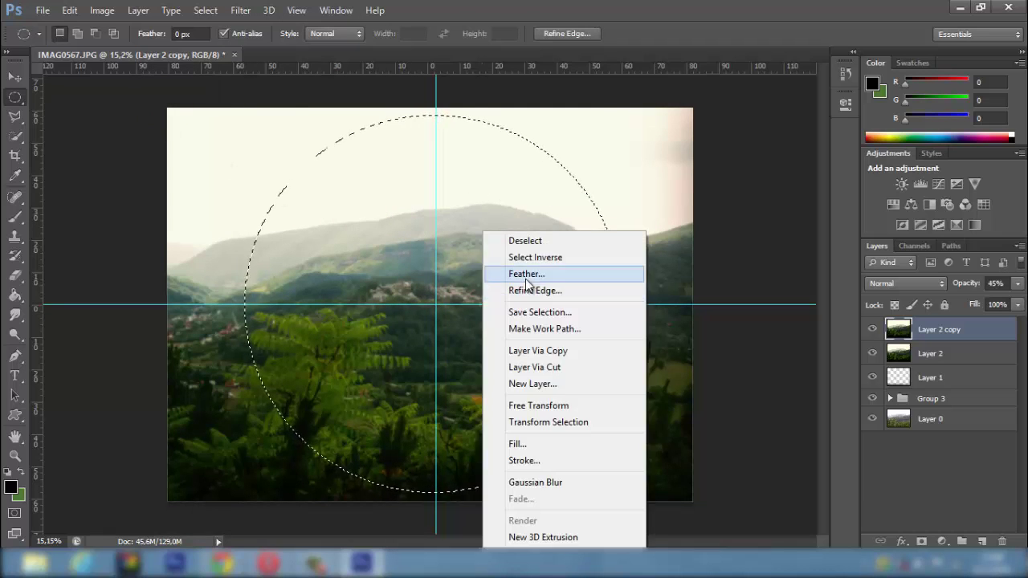
left_click(529, 274)
left_click(592, 194)
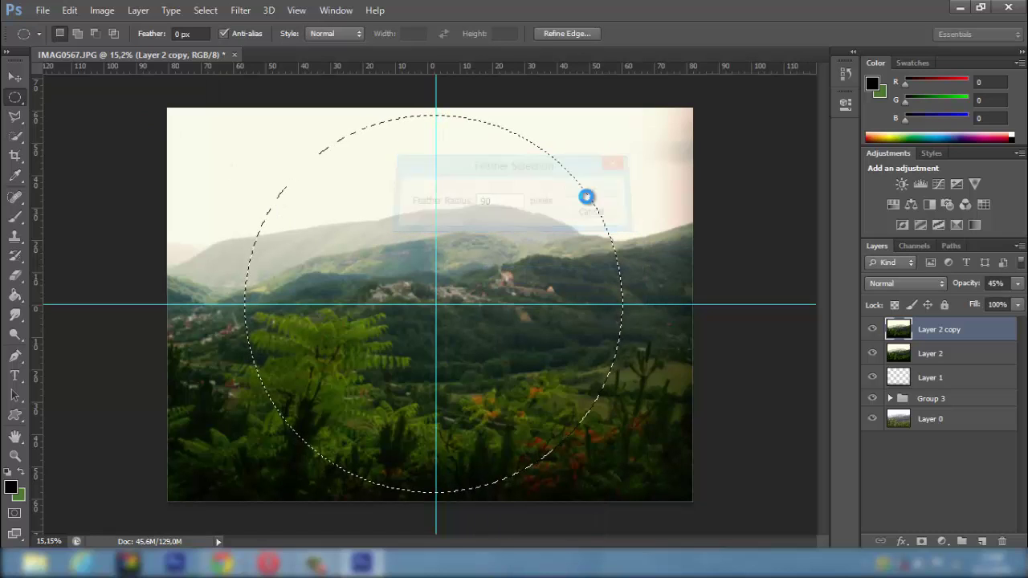
key("Delete")
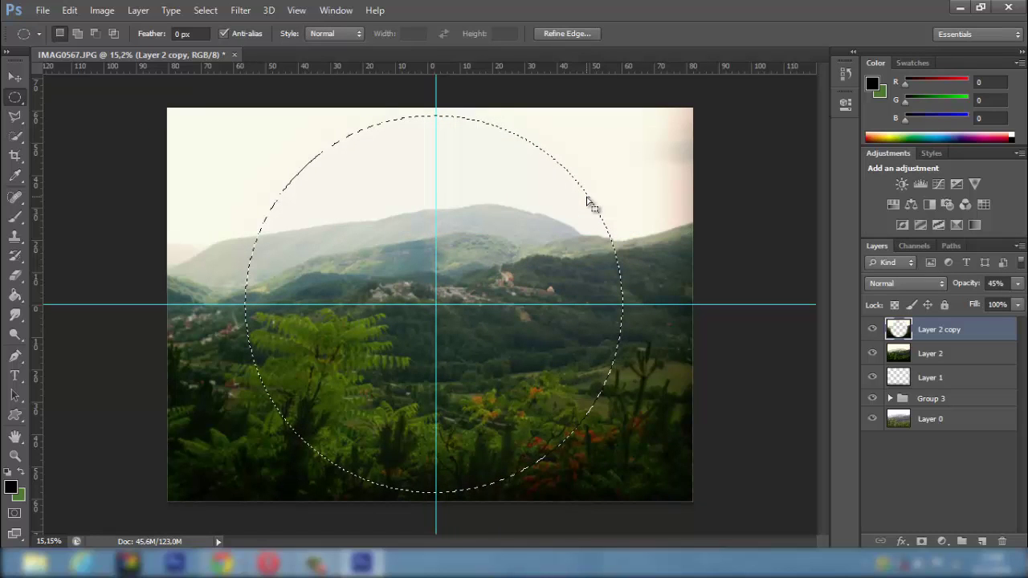
right_click(334, 144)
left_click(338, 150)
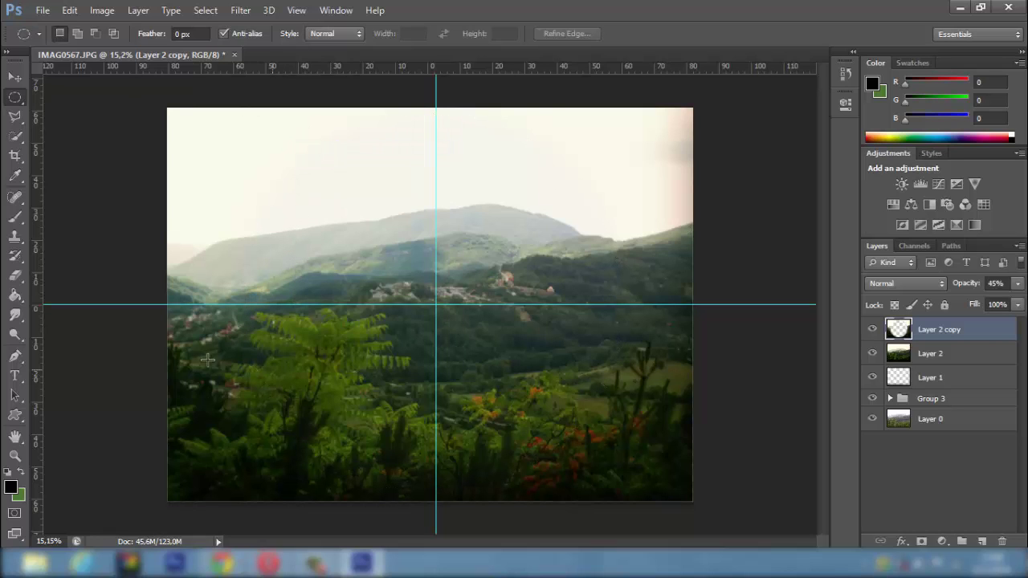
Erase the central area of the blurred Layer 2 copy with a soft round Eraser enlarged to 3247 px.
left_click(29, 285)
left_click(76, 277)
key("bracketright")
key("bracketright")
key("bracketright")
key("bracketright")
key("bracketright")
key("bracketright")
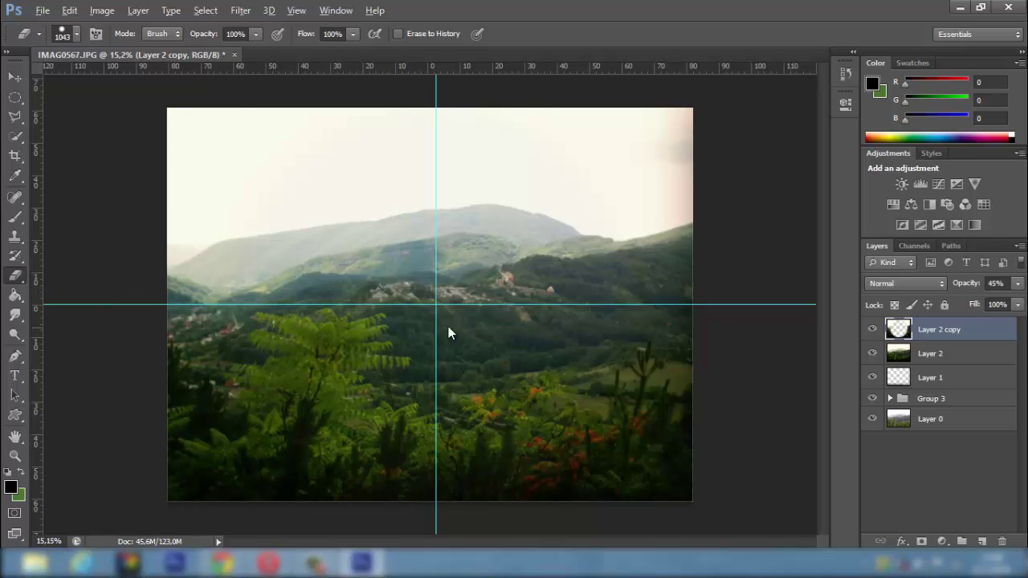
right_click(482, 303)
key("Escape")
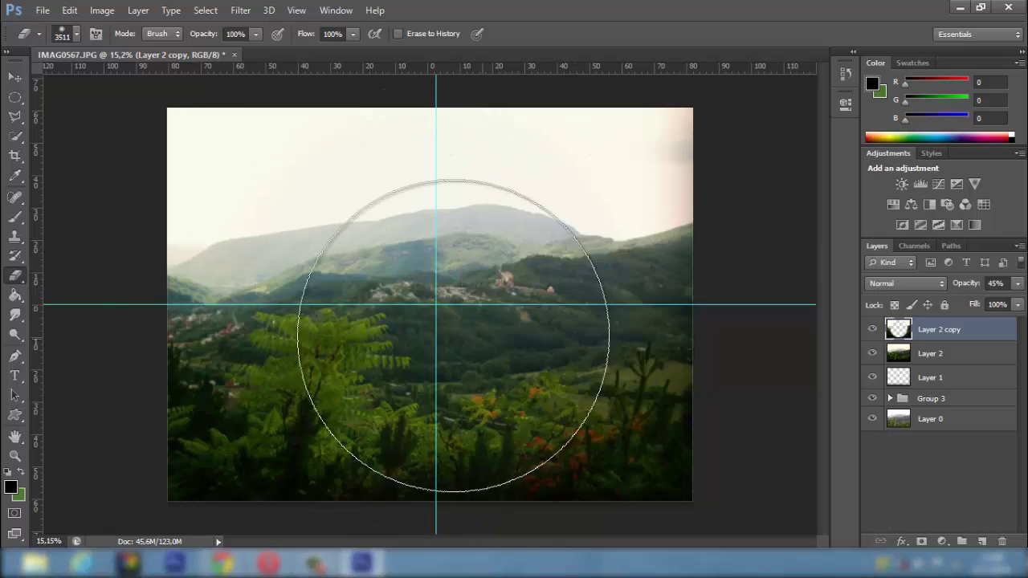
mouse_move(411, 321)
left_mouse_down()
mouse_move(389, 336)
mouse_move(413, 294)
left_mouse_up()
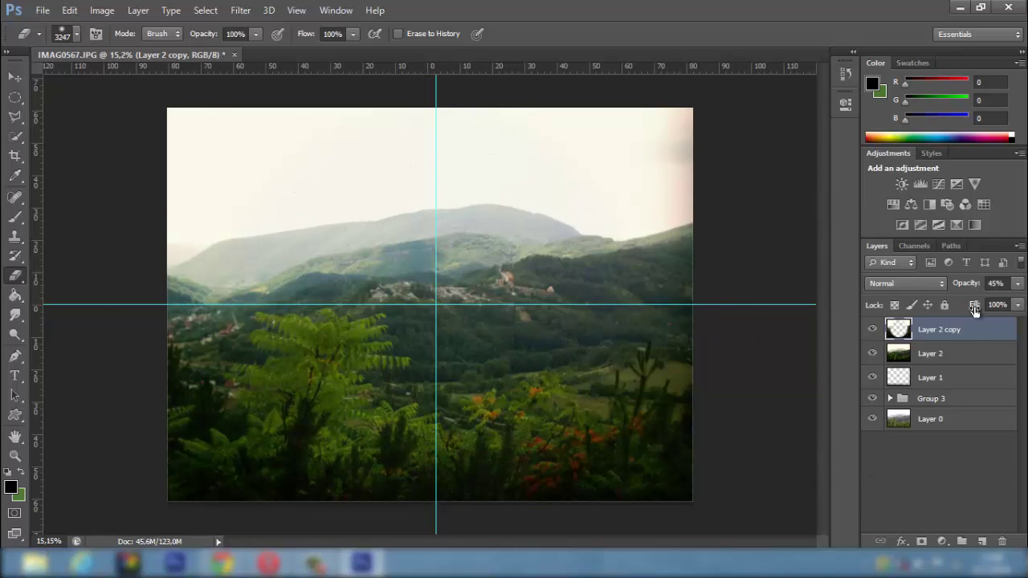
scroll(585, 310, "down", 2)
scroll(580, 317, "up", 4)
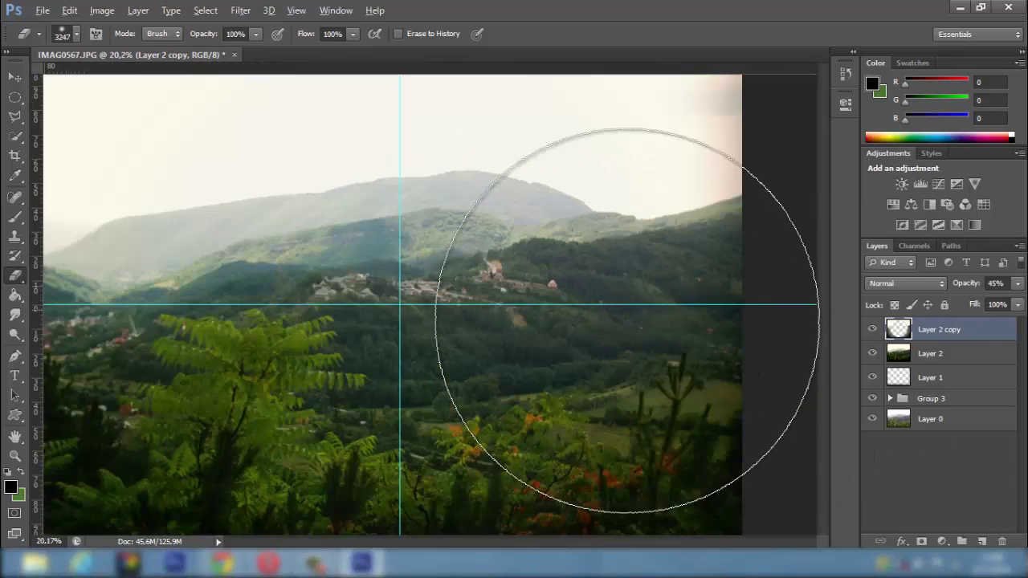
Group Layer 2 copy, Layer 2 and Layer 1, and nest that group with Group 3 in one parent group.
scroll(574, 319, "down", 2)
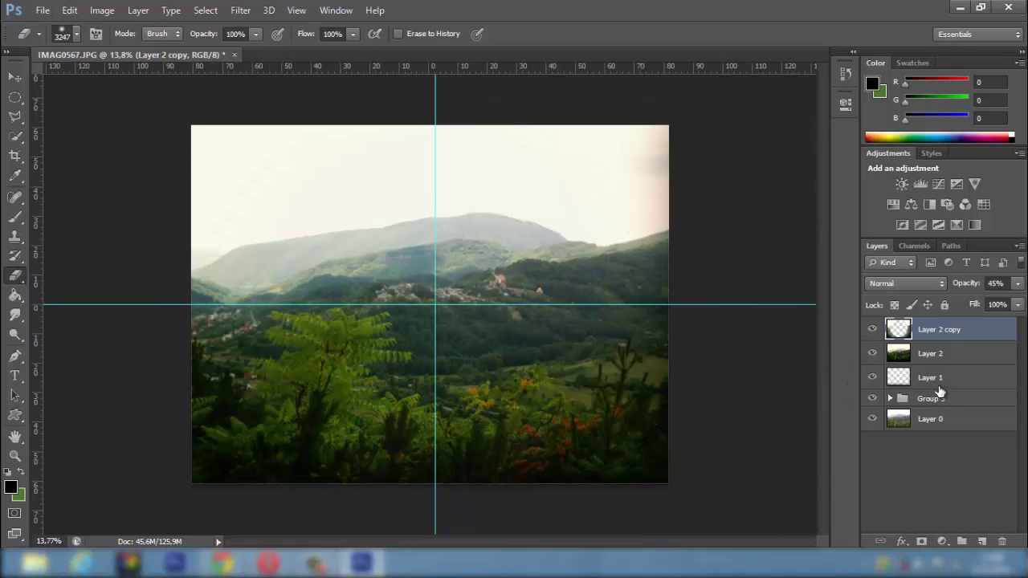
left_click(940, 384, "shift")
key("ctrl+g")
left_click(930, 345, "shift")
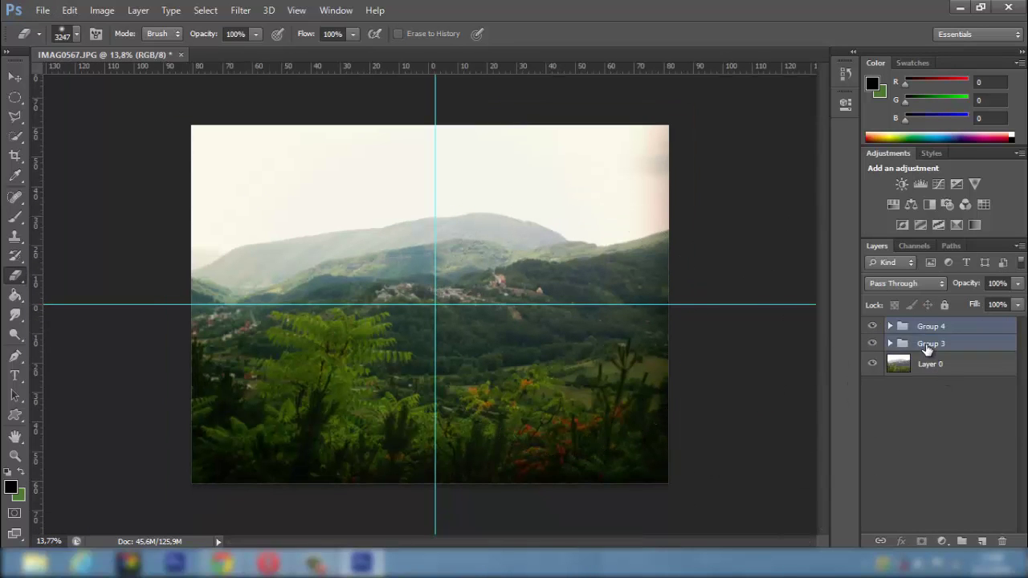
key("ctrl+g")
Hide and show the parent group twice to compare the graded photo with the original Layer 0.
left_click(872, 326)
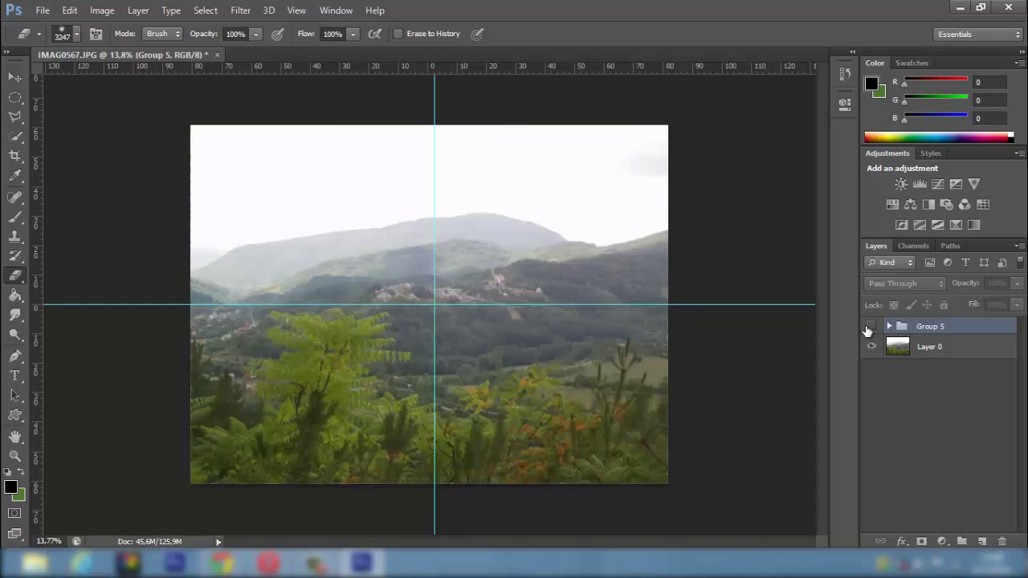
left_click(872, 326)
left_click(872, 326)
left_click(872, 326)
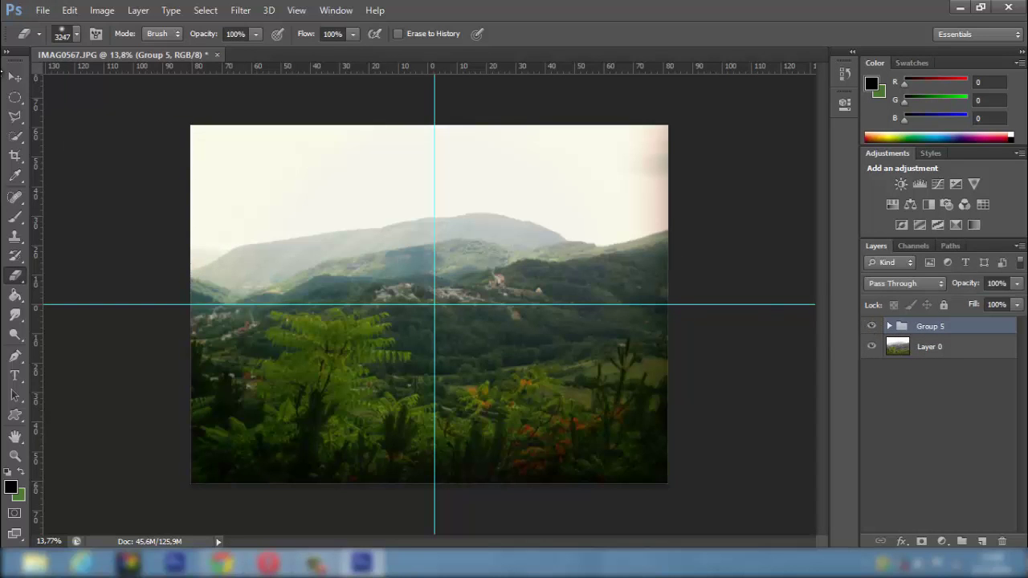
Remove the vertical and horizontal guides from the canvas with the Move tool.
key("v")
left_click_drag(436, 264, 166, 288)
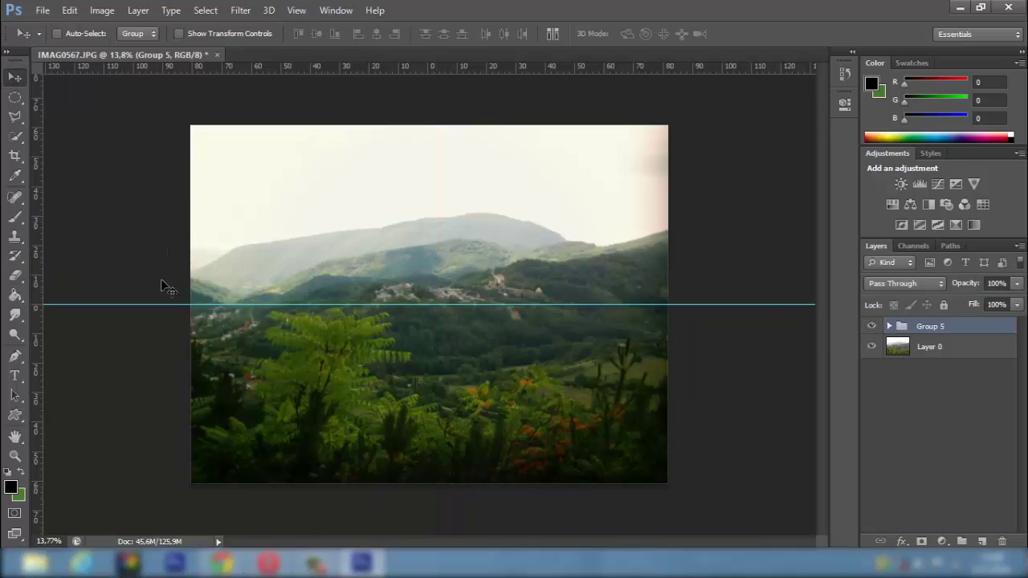
left_click_drag(335, 306, 330, 558)
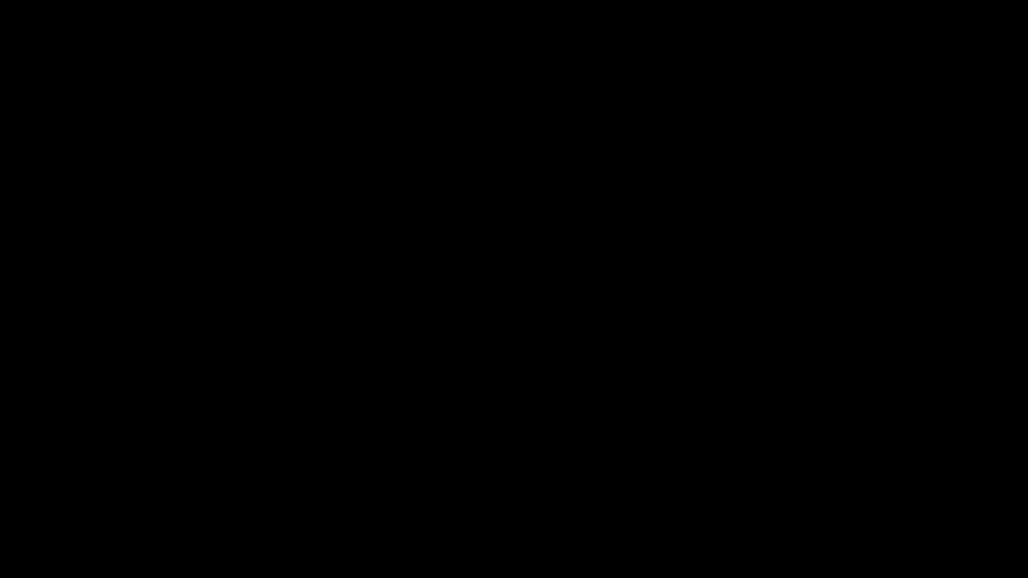